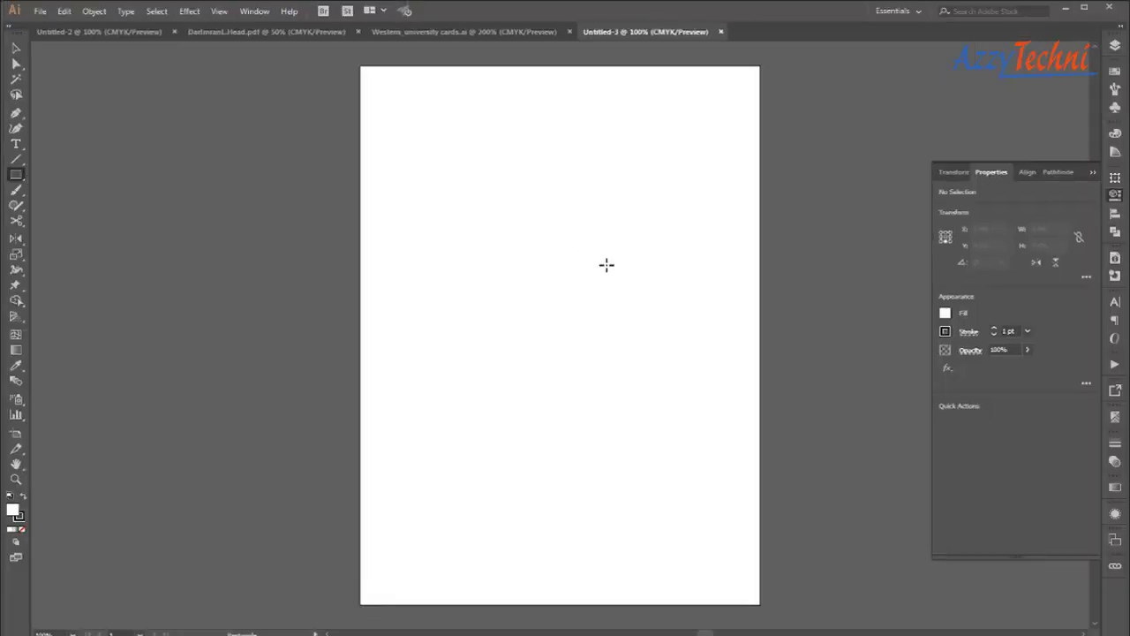
# - Create a rectangle exactly 21 cm wide and 14.8 cm tall on the artboard
pyautogui.click(527, 257)
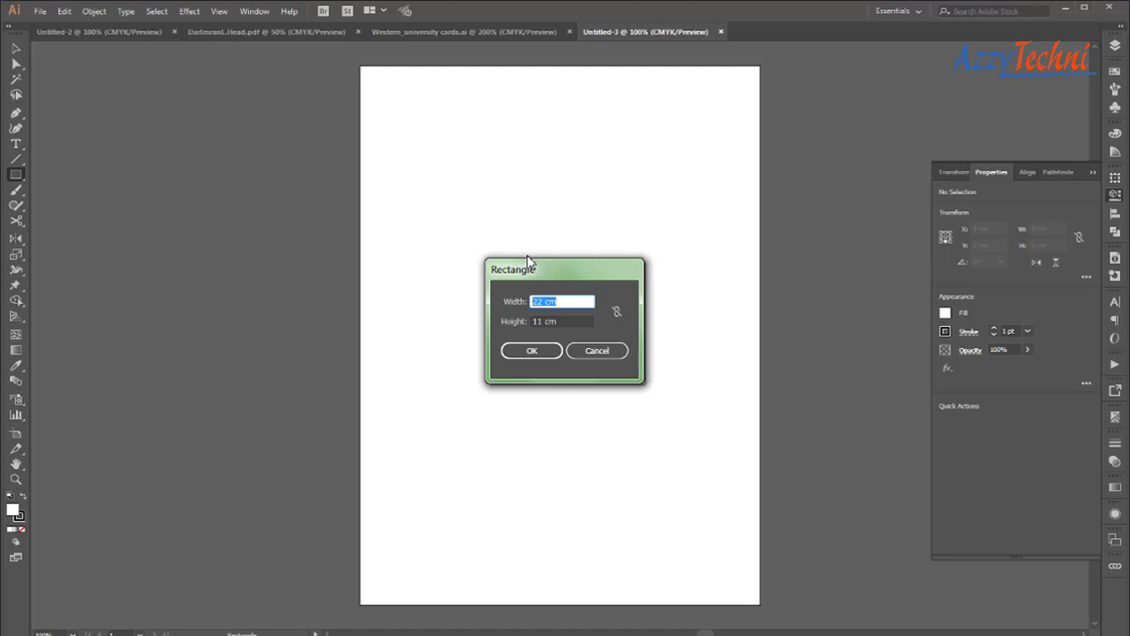
pyautogui.write('21')
pyautogui.press('Tab')
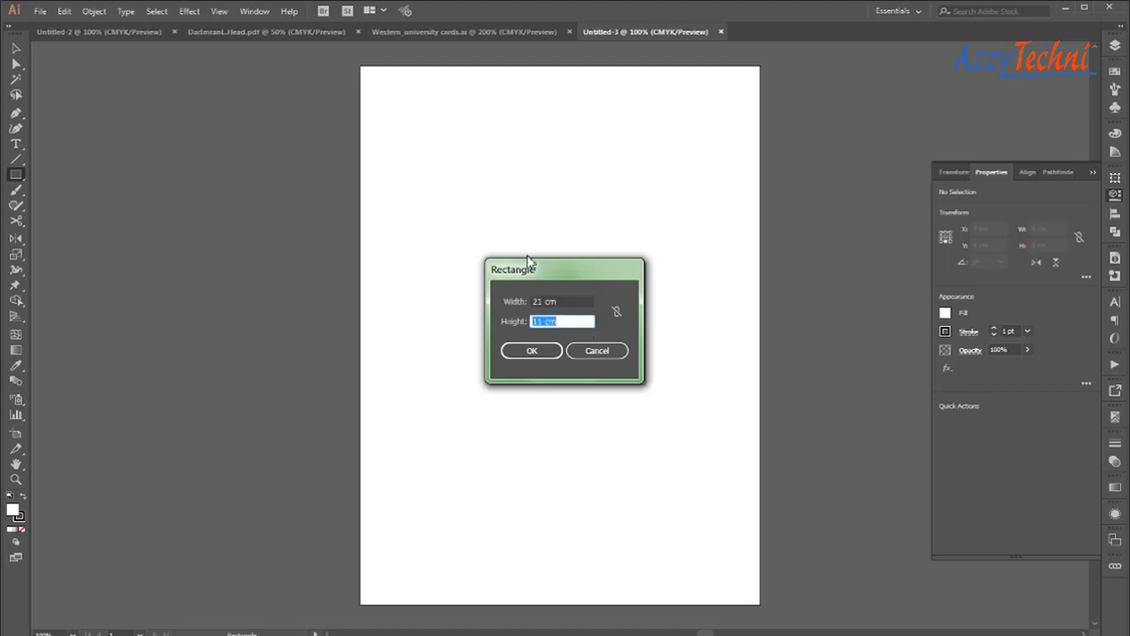
pyautogui.write('14.8')
pyautogui.press('Return')
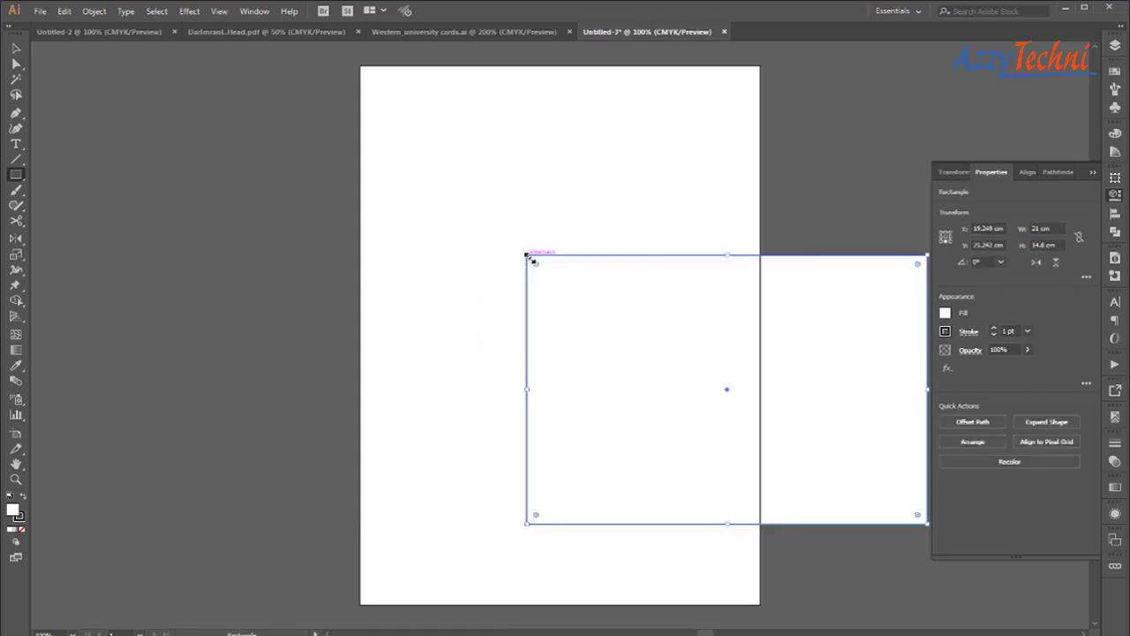
# - Move the 21 × 14.8 cm rectangle to the top of the page
pyautogui.press('v')
pyautogui.moveTo(627, 363)
pyautogui.mouseDown()
pyautogui.moveTo(230, 422)
pyautogui.moveTo(590, 197)
pyautogui.mouseUp()
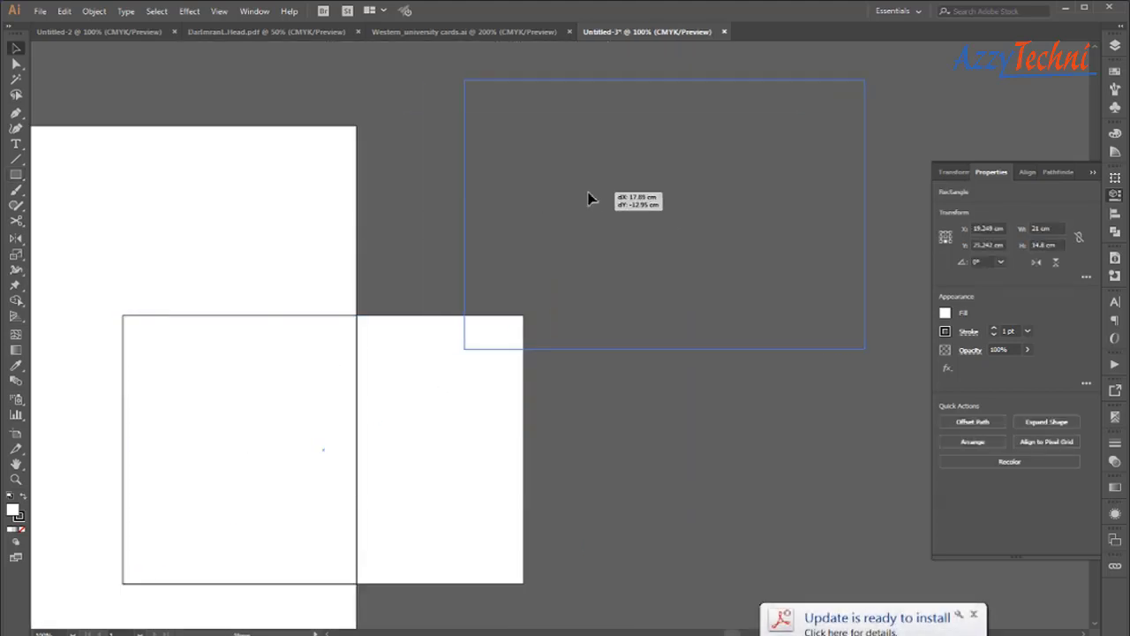
pyautogui.moveTo(630, 237)
pyautogui.mouseDown()
pyautogui.moveTo(313, 332)
pyautogui.moveTo(451, 321)
pyautogui.mouseUp()
pyautogui.moveTo(585, 300); pyautogui.dragTo(407, 263)
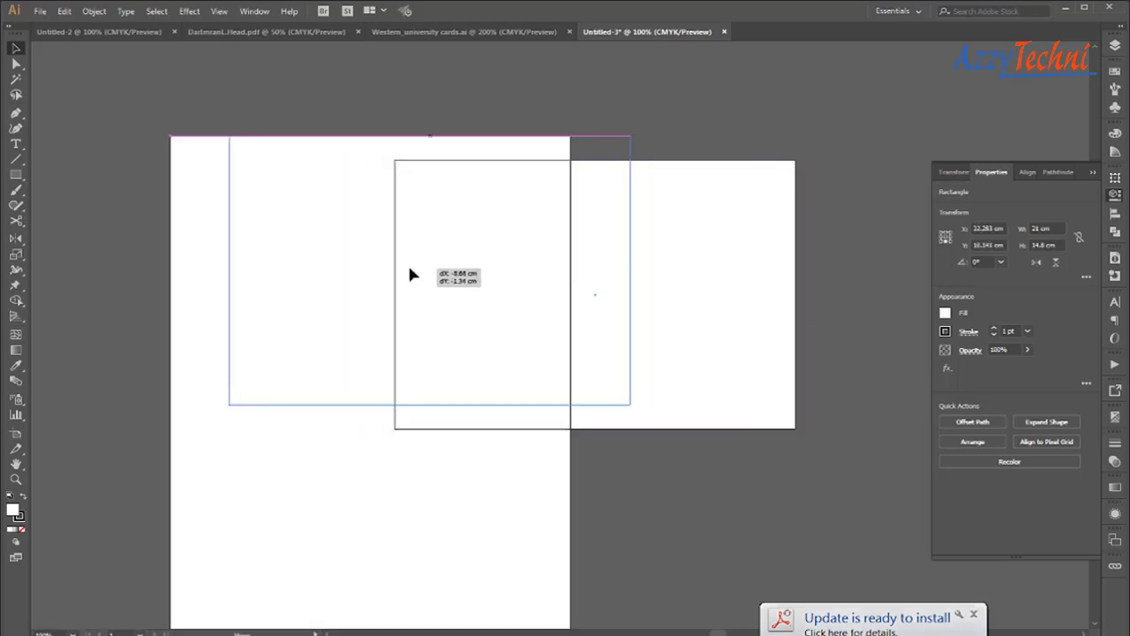
# - Stretch the artboard to about 30 cm wide and taller, undoing accidental extra resizes
pyautogui.hotkey('shift', 'o')
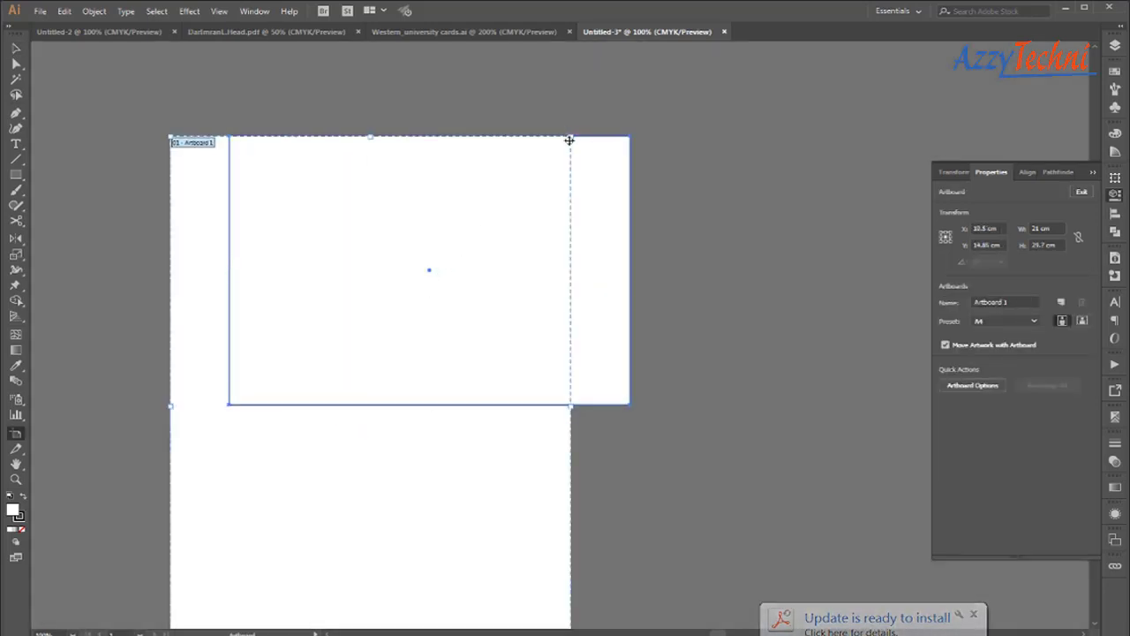
pyautogui.moveTo(570, 137)
pyautogui.mouseDown()
pyautogui.moveTo(761, 69)
pyautogui.moveTo(748, 64)
pyautogui.mouseUp()
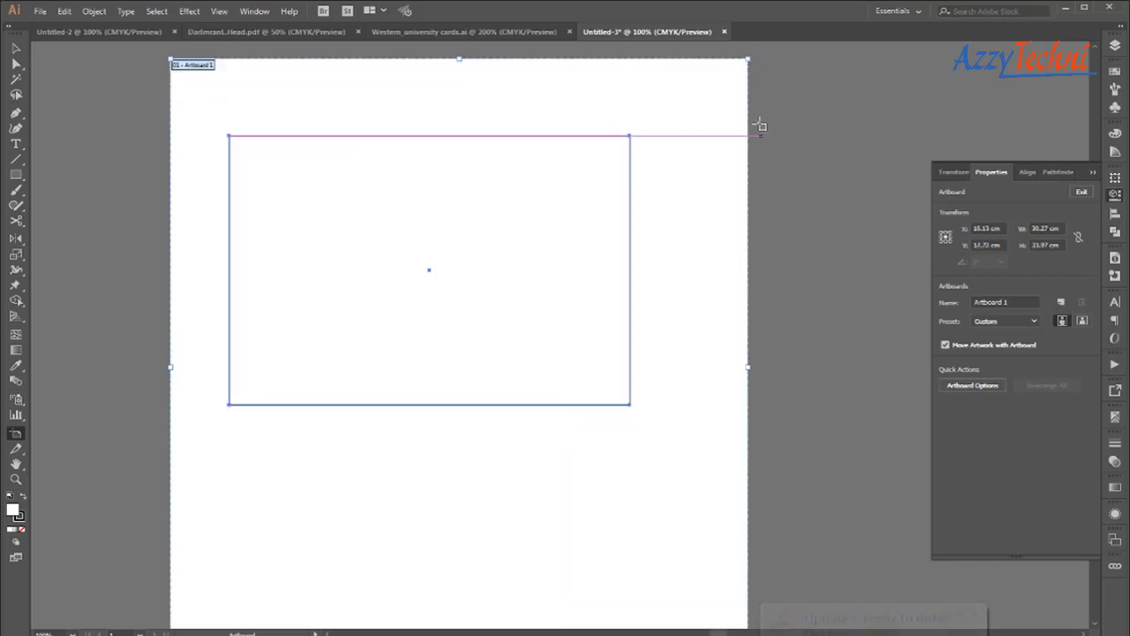
pyautogui.moveTo(602, 376); pyautogui.dragTo(610, 334)
pyautogui.scroll(-5, 610, 334)
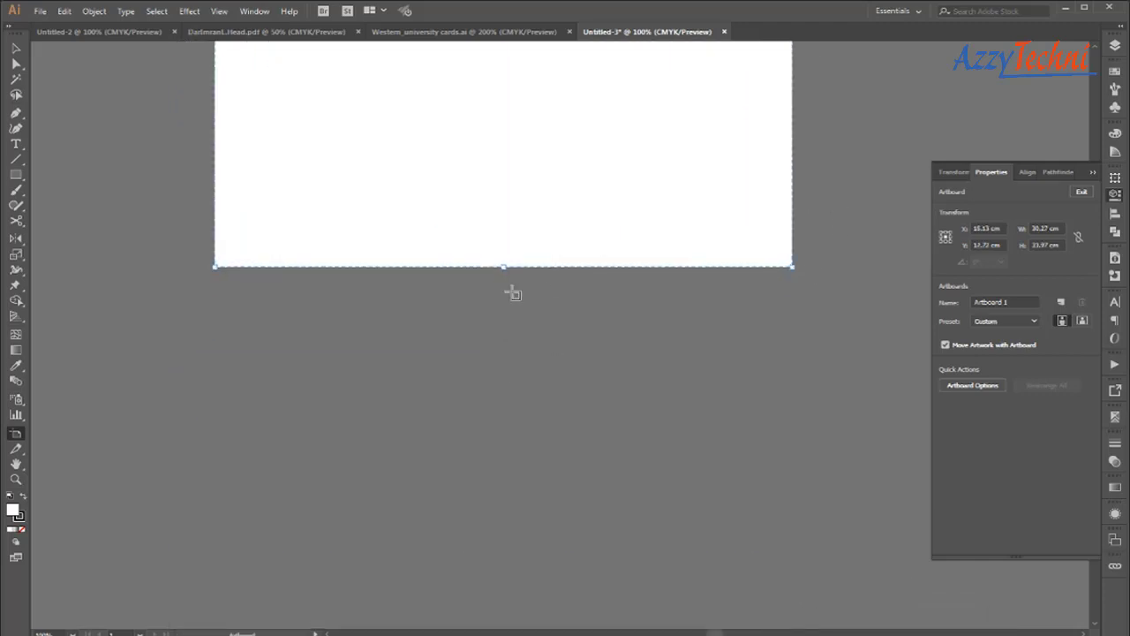
pyautogui.moveTo(504, 266); pyautogui.dragTo(509, 432)
pyautogui.moveTo(326, 471)
pyautogui.mouseDown()
pyautogui.moveTo(424, 482)
pyautogui.moveTo(253, 558)
pyautogui.mouseUp()
pyautogui.hotkey('ctrl', 'z')
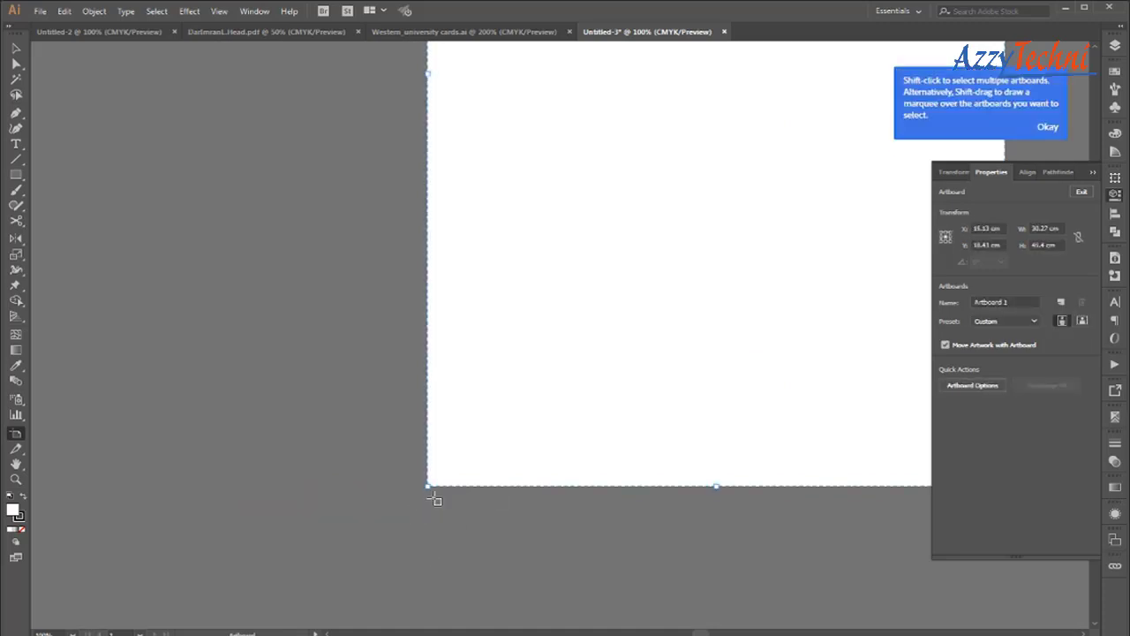
pyautogui.moveTo(427, 487); pyautogui.dragTo(91, 604)
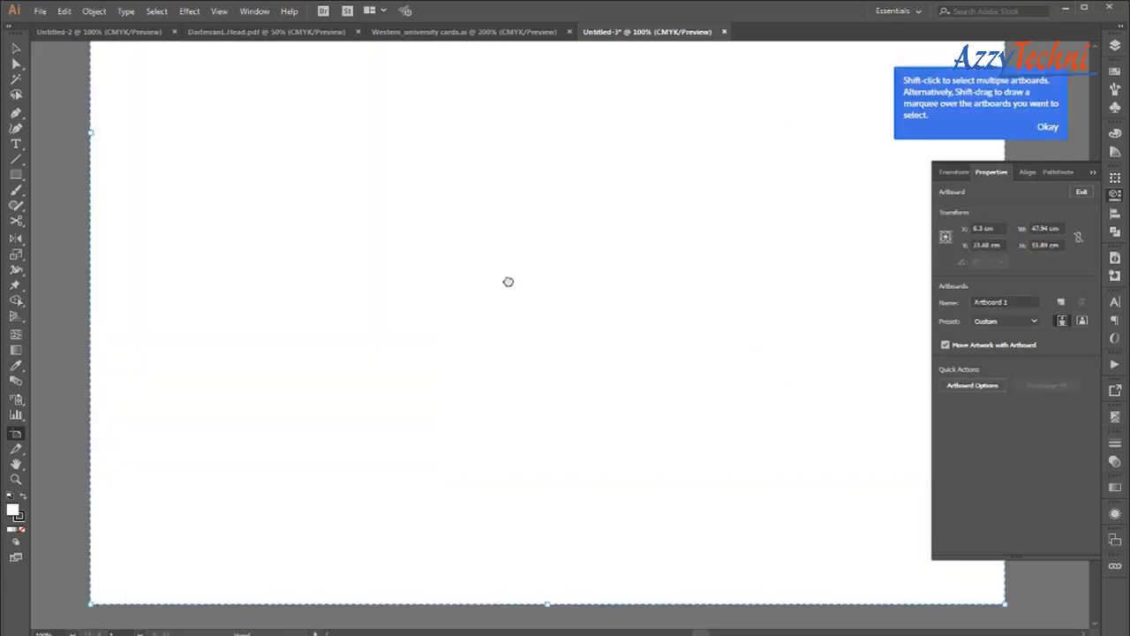
pyautogui.hotkey('ctrl', 'z')
# - Finish the artboard edit and move the rectangle up and to the right
pyautogui.moveTo(530, 386); pyautogui.dragTo(464, 416)
pyautogui.press('Escape')
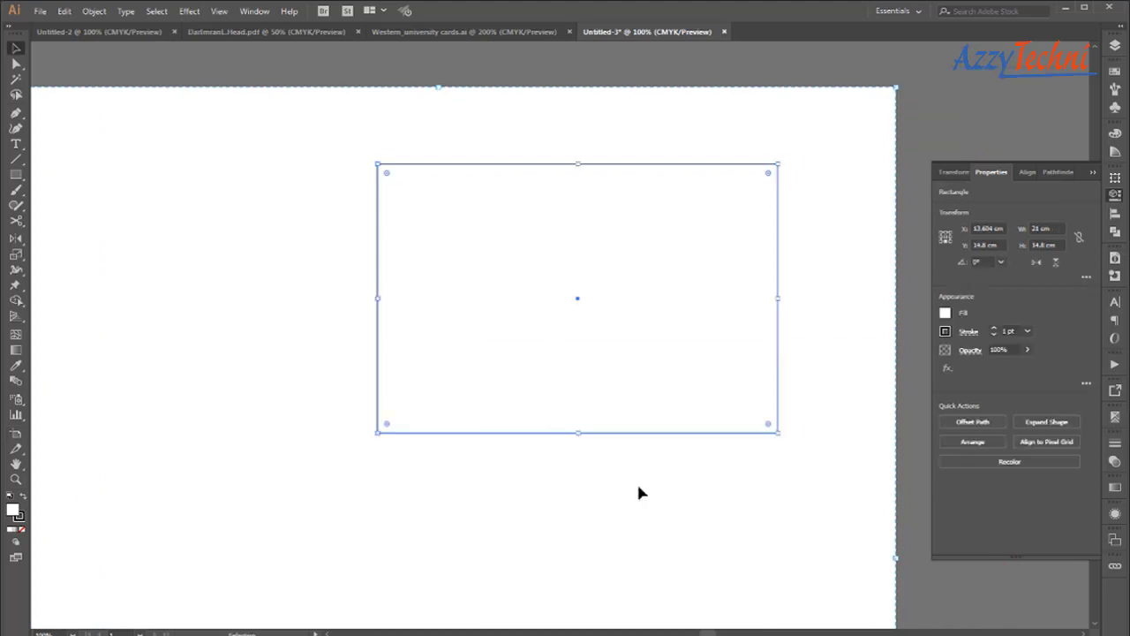
pyautogui.moveTo(639, 489); pyautogui.dragTo(719, 368)
pyautogui.moveTo(670, 227); pyautogui.dragTo(697, 194)
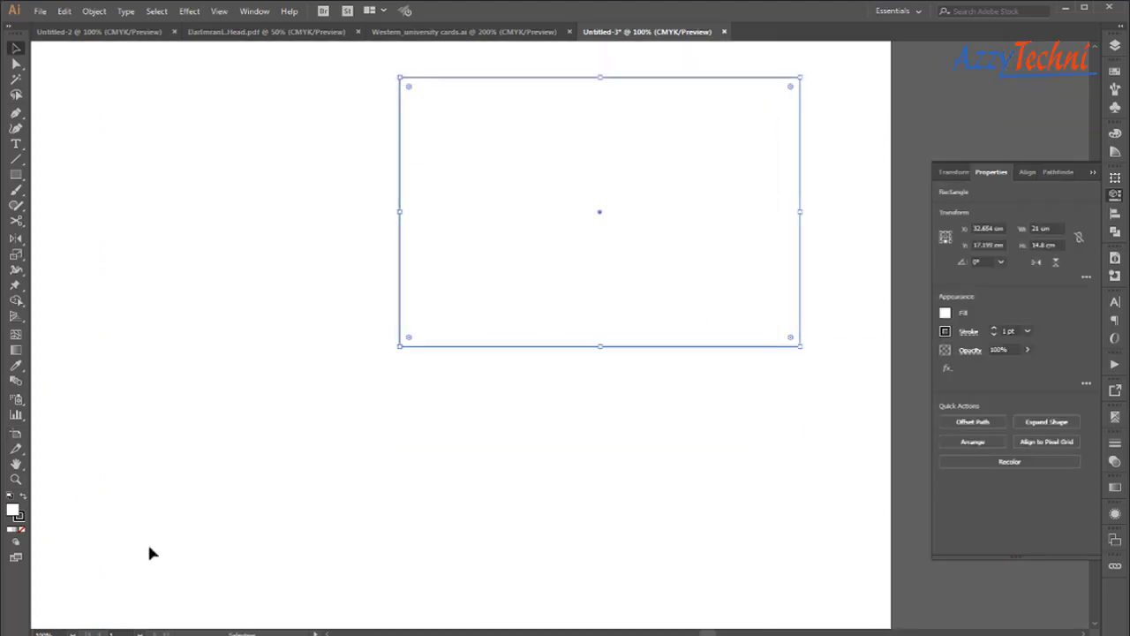
# - Give the rectangle no fill and a red stroke from Swatches, then reselect it
pyautogui.click(22, 529)
pyautogui.click(1115, 89)
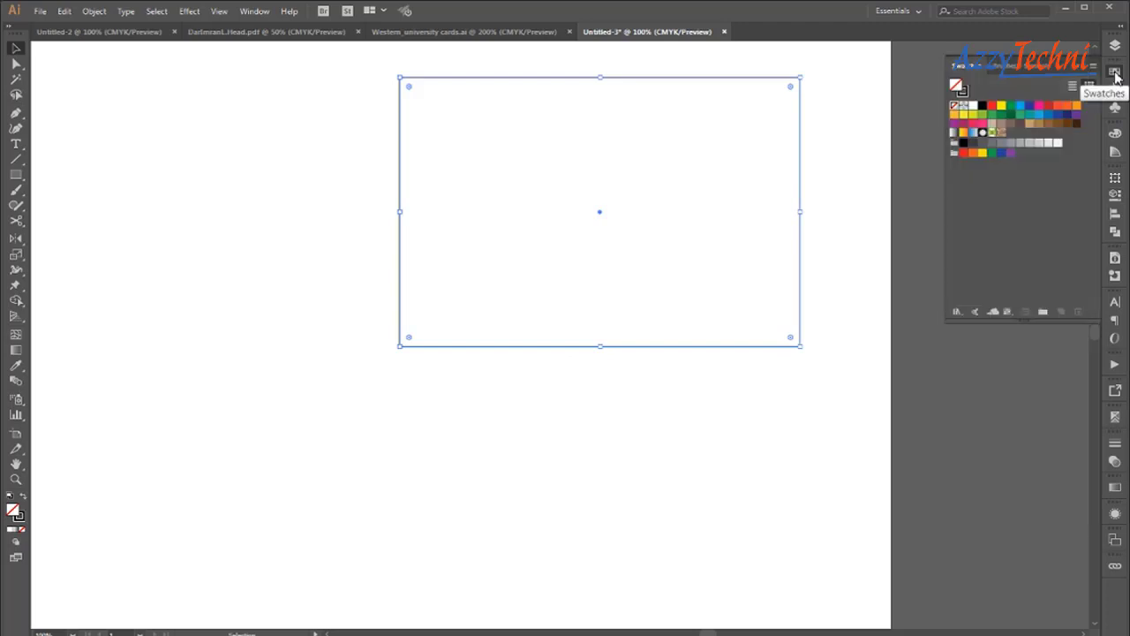
pyautogui.click(987, 118)
pyautogui.click(990, 106)
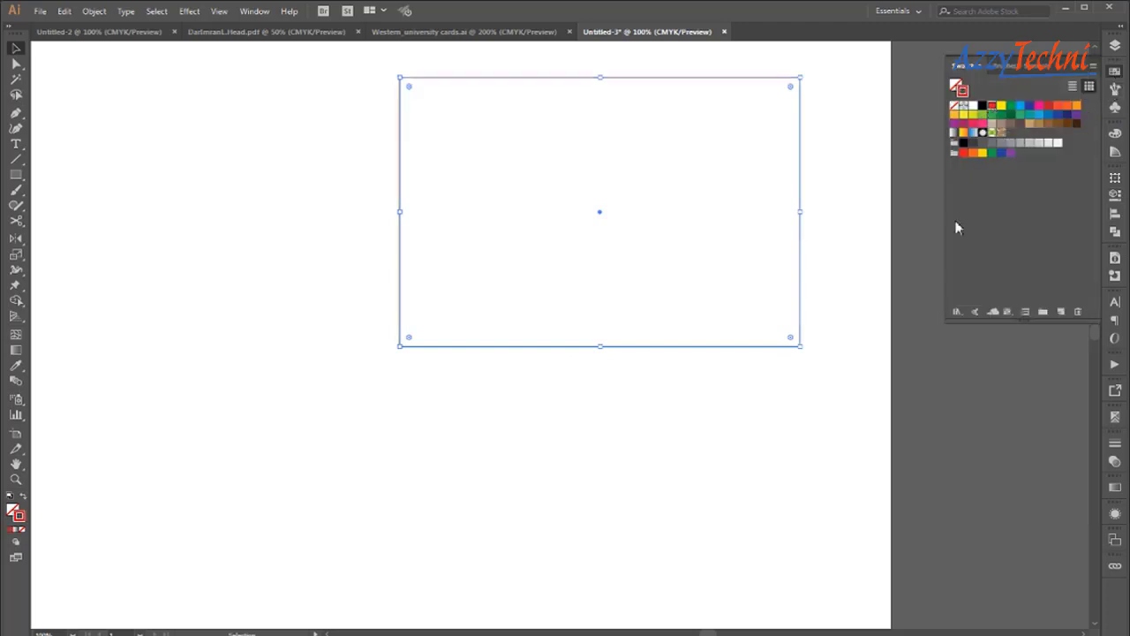
pyautogui.click(800, 403)
pyautogui.moveTo(801, 428); pyautogui.dragTo(702, 267)
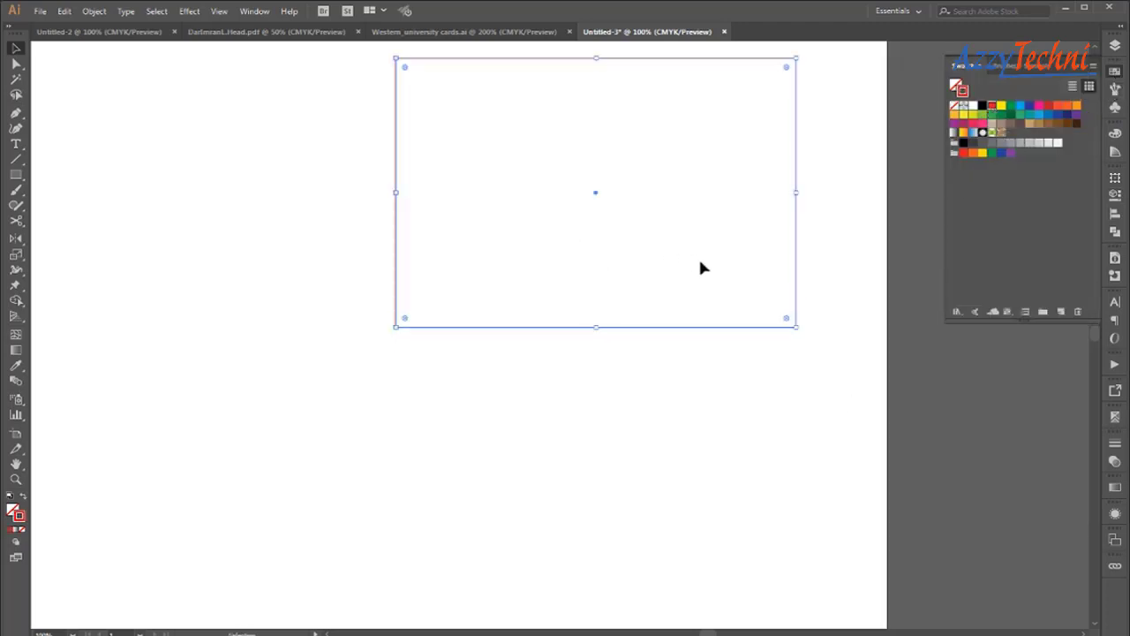
pyautogui.press('Return')
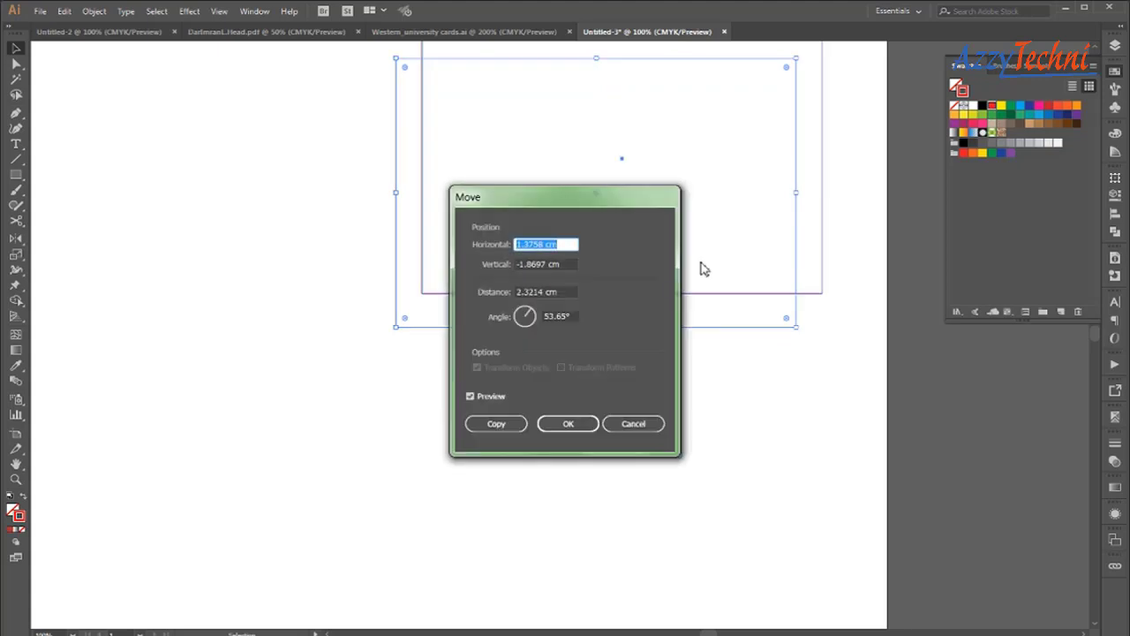
# - Copy the rectangle directly below it with Horizontal 0 and Vertical 14.8 cm
pyautogui.write('0')
pyautogui.press('Tab')
pyautogui.write('14')
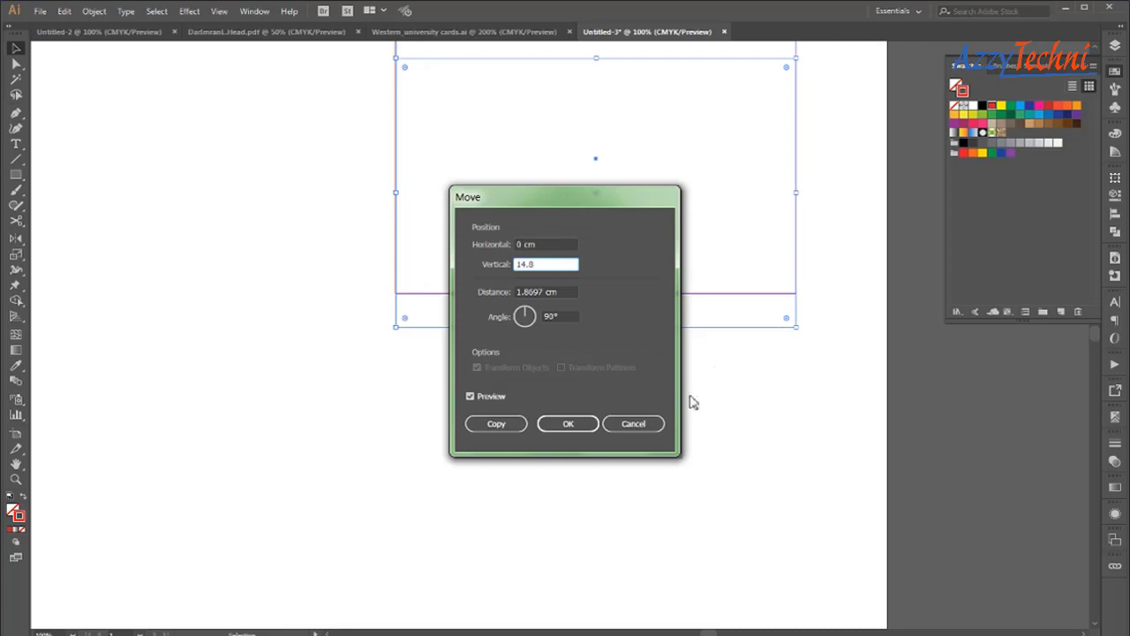
pyautogui.click(504, 424)
# - Select the new copy and repeat the move to add a third rectangle below
pyautogui.click(872, 497)
pyautogui.scroll(-3, 854, 353)
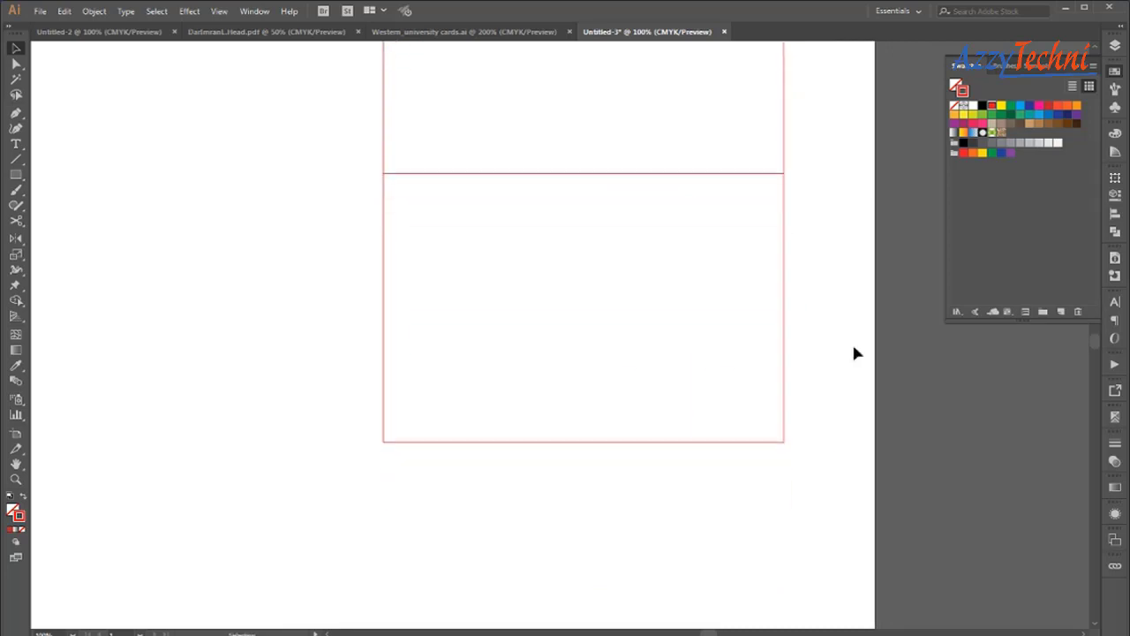
pyautogui.hotkey('ctrl', '-')
pyautogui.scroll(-1, 697, 455)
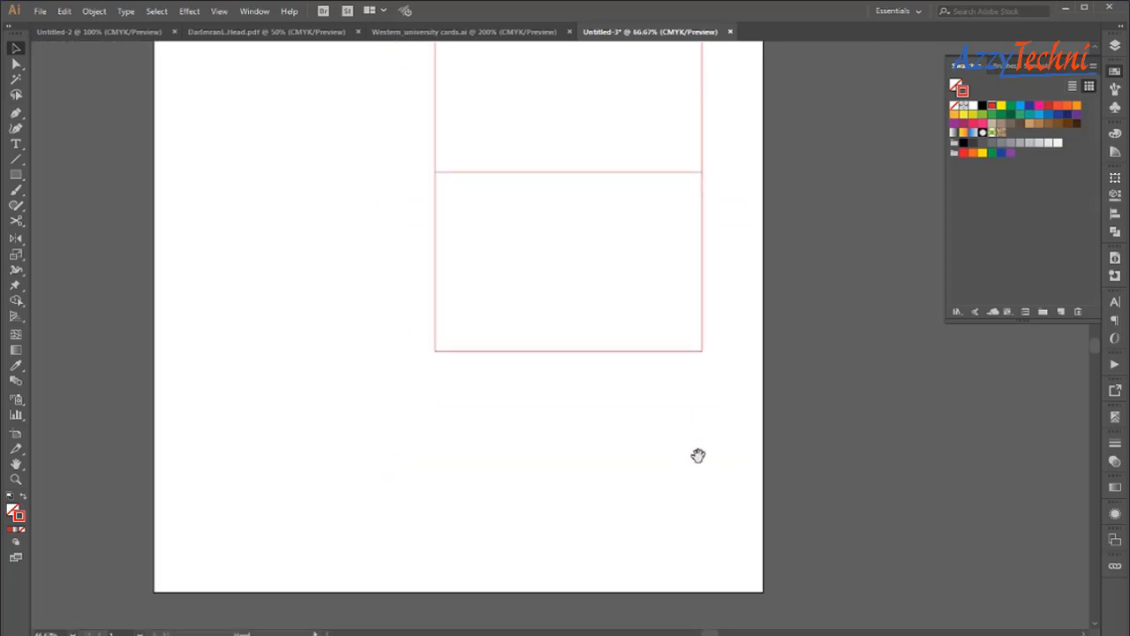
pyautogui.moveTo(697, 454); pyautogui.dragTo(628, 339)
pyautogui.hotkey('ctrl', 'd')
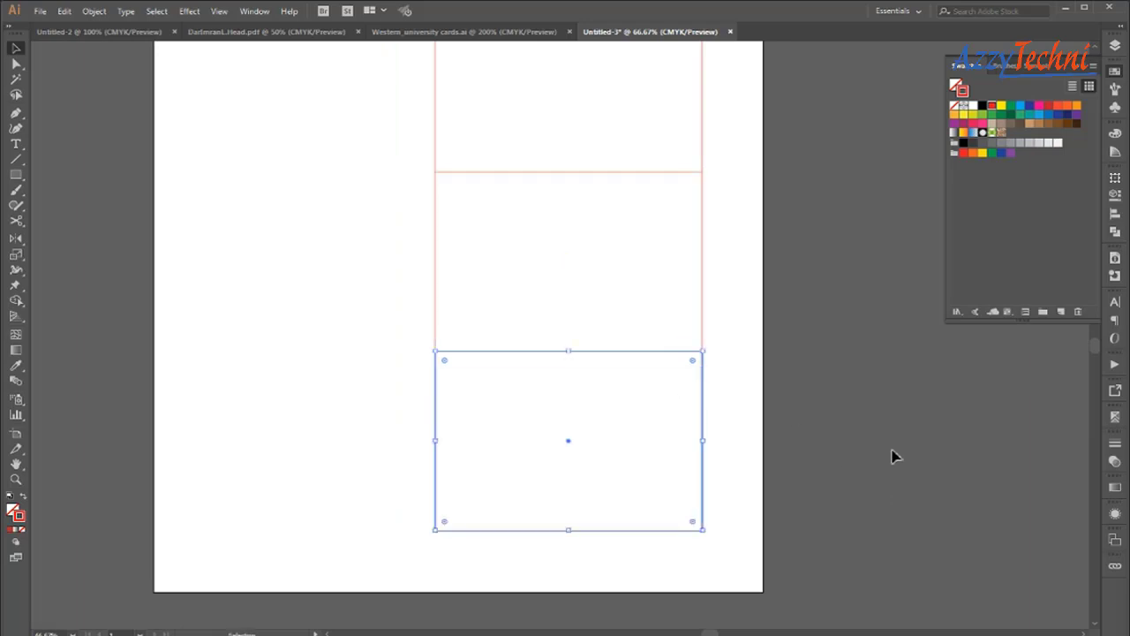
pyautogui.click(1114, 195)
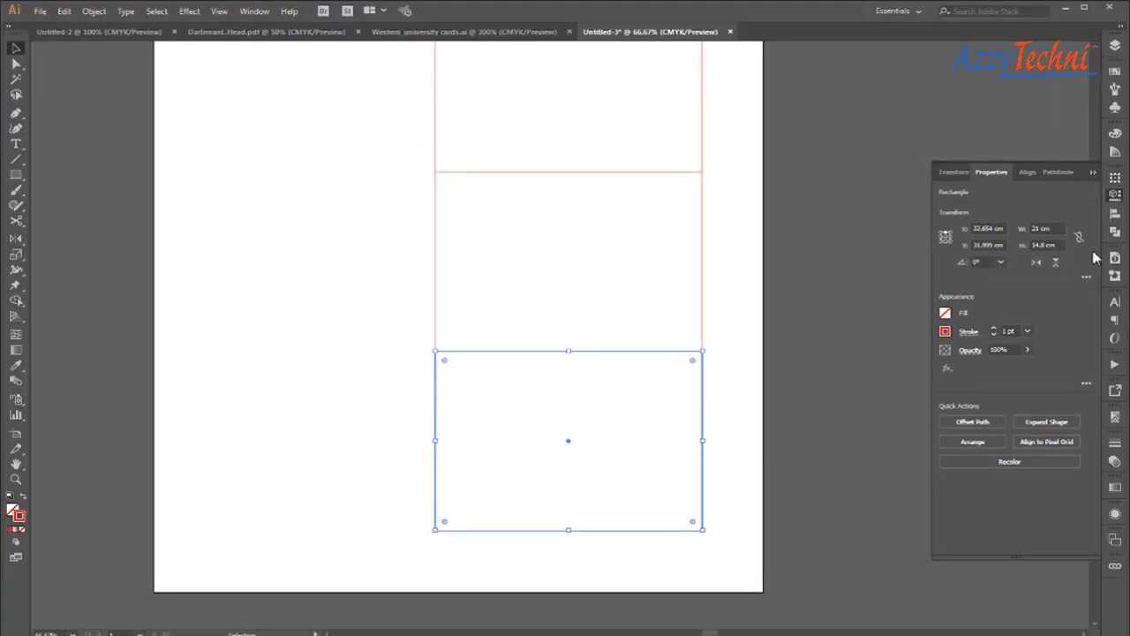
# - Make the bottom rectangle 5 cm tall
pyautogui.click(1042, 244)
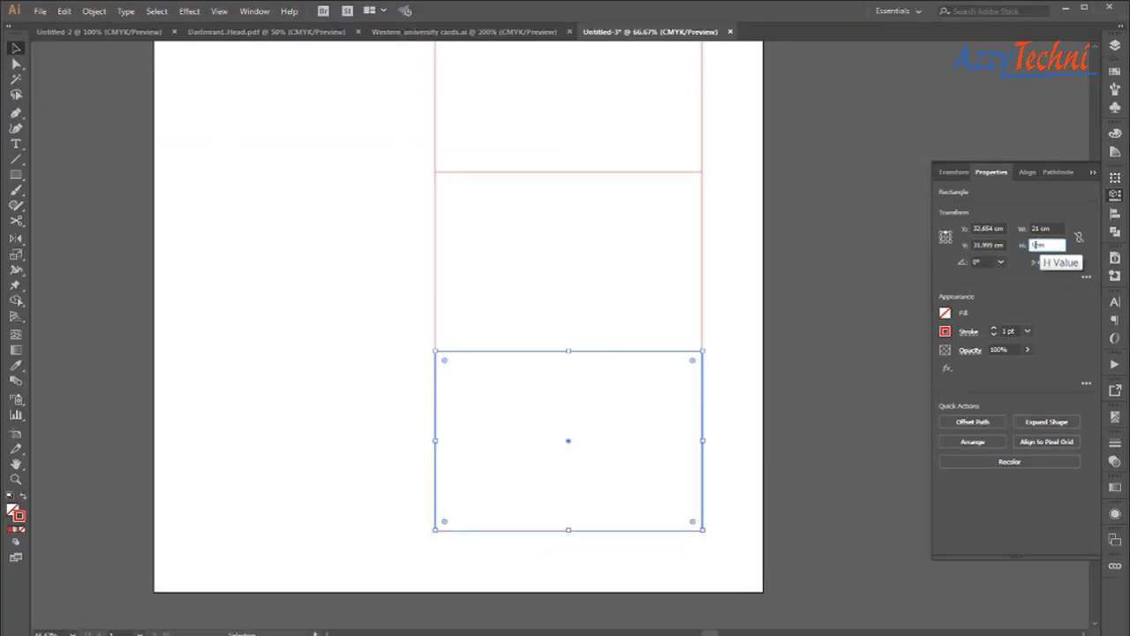
pyautogui.write('5')
pyautogui.press('Return')
pyautogui.click(718, 470)
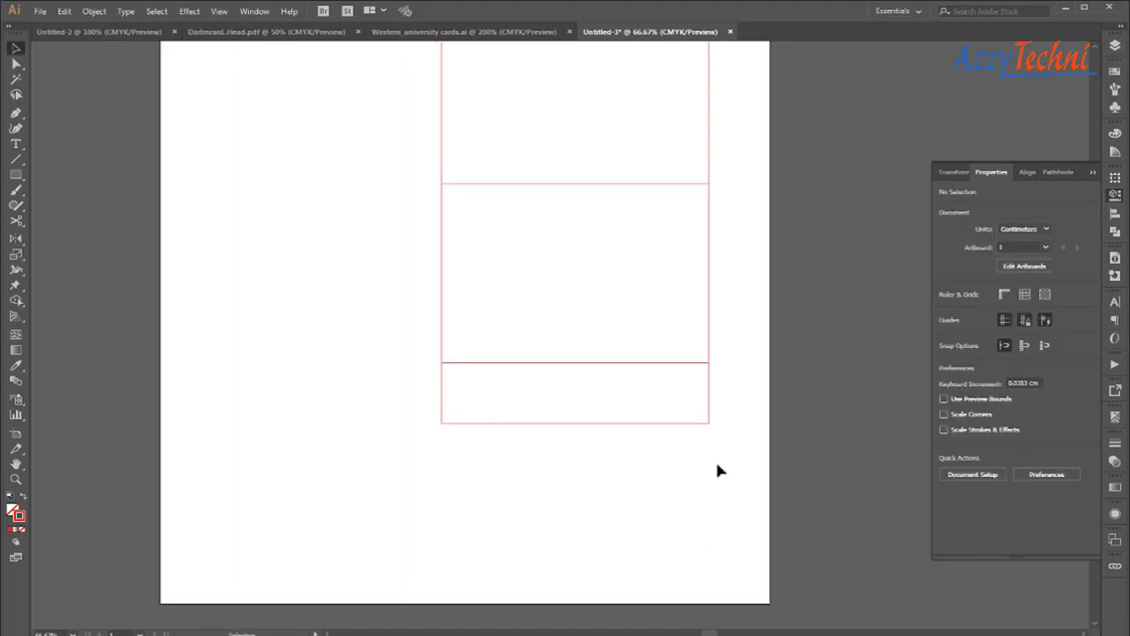
# - Copy the 5 cm strip 5 cm lower
pyautogui.click(673, 380)
pyautogui.press('Return')
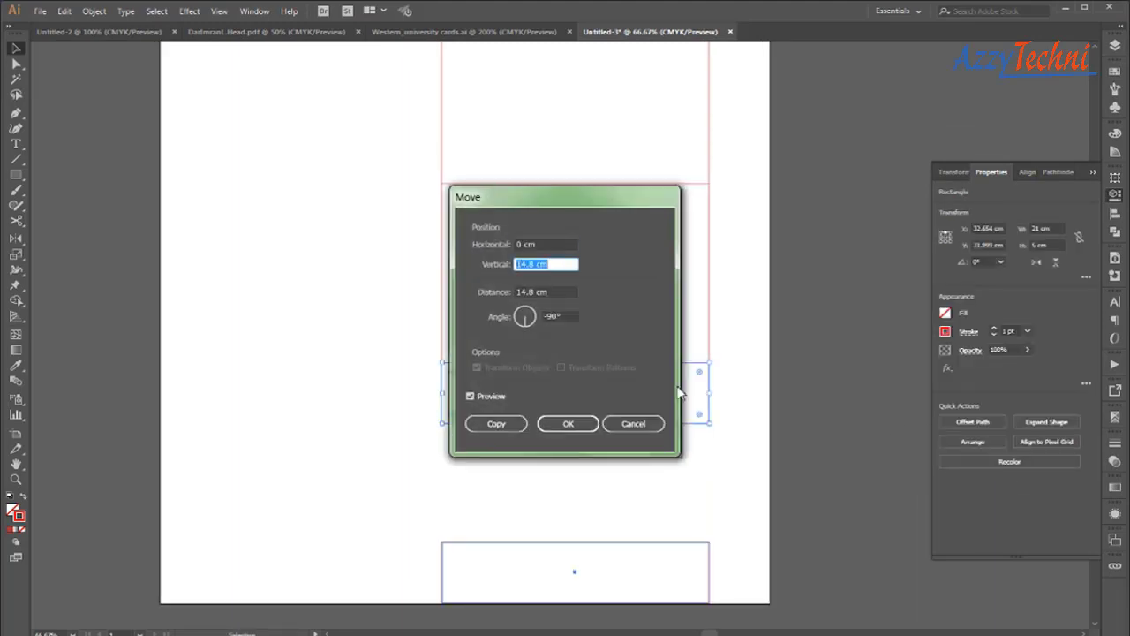
pyautogui.write('5')
pyautogui.click(496, 424)
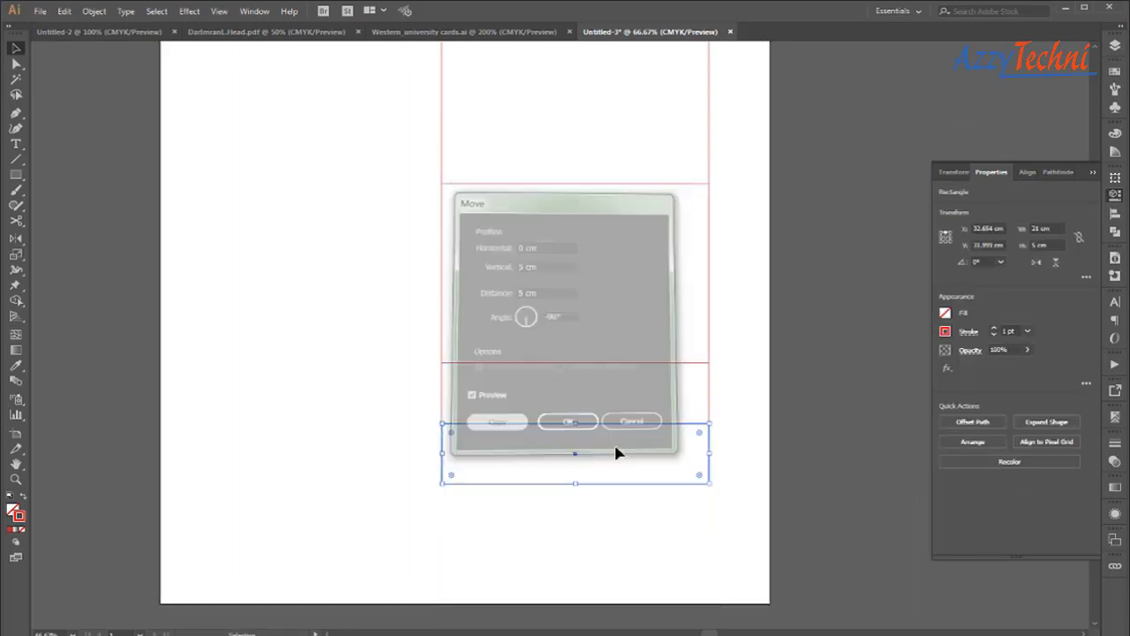
pyautogui.click(816, 473)
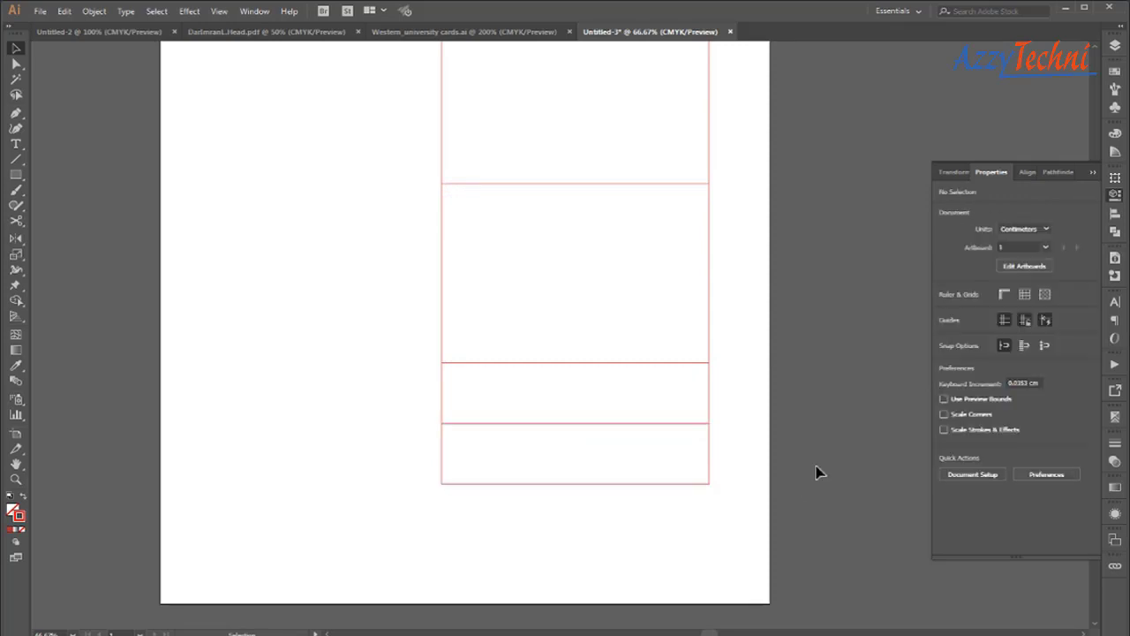
# - Duplicate the bottom strip again and set the new one's height to 4 cm
pyautogui.click(671, 483)
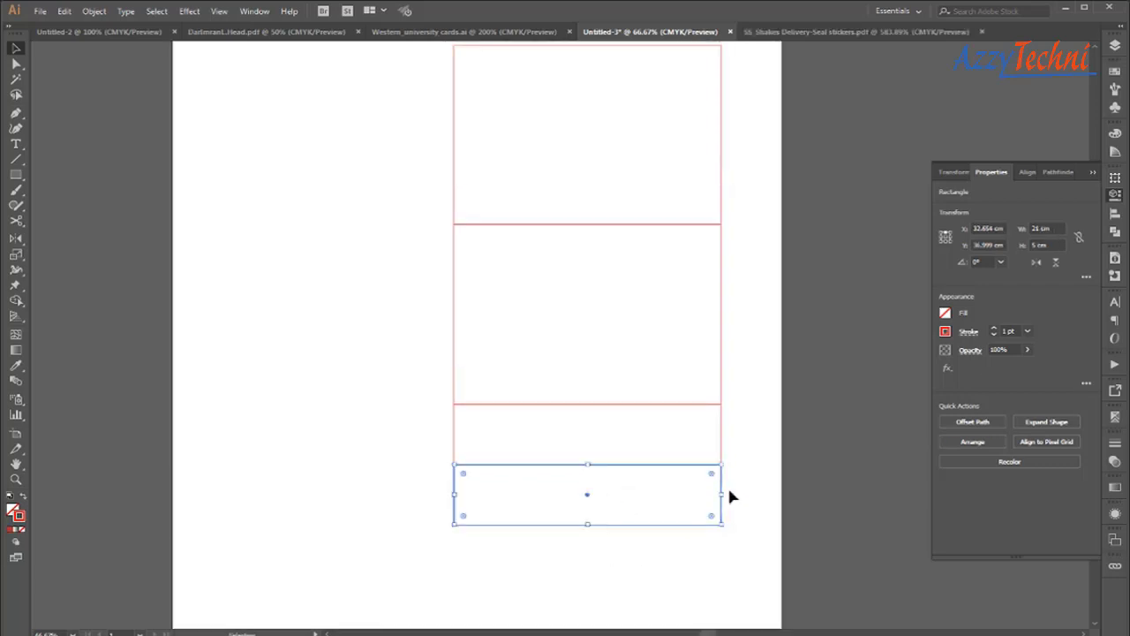
pyautogui.hotkey('ctrl', 'd')
pyautogui.scroll(-1, 739, 491)
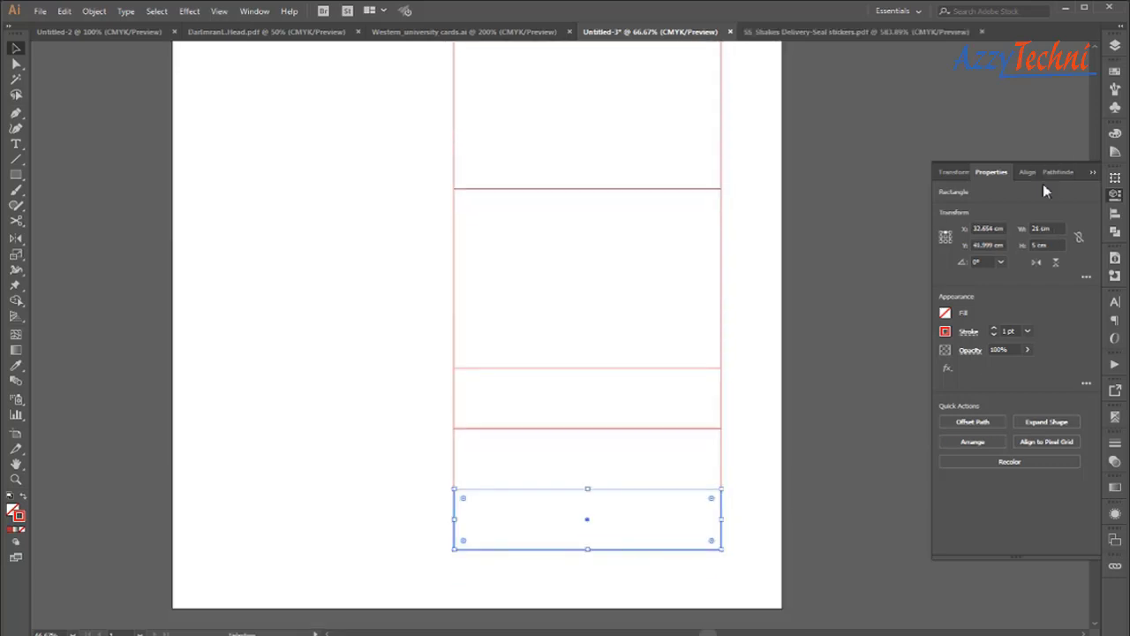
pyautogui.click(1053, 248)
pyautogui.write('4')
pyautogui.press('Return')
pyautogui.click(754, 575)
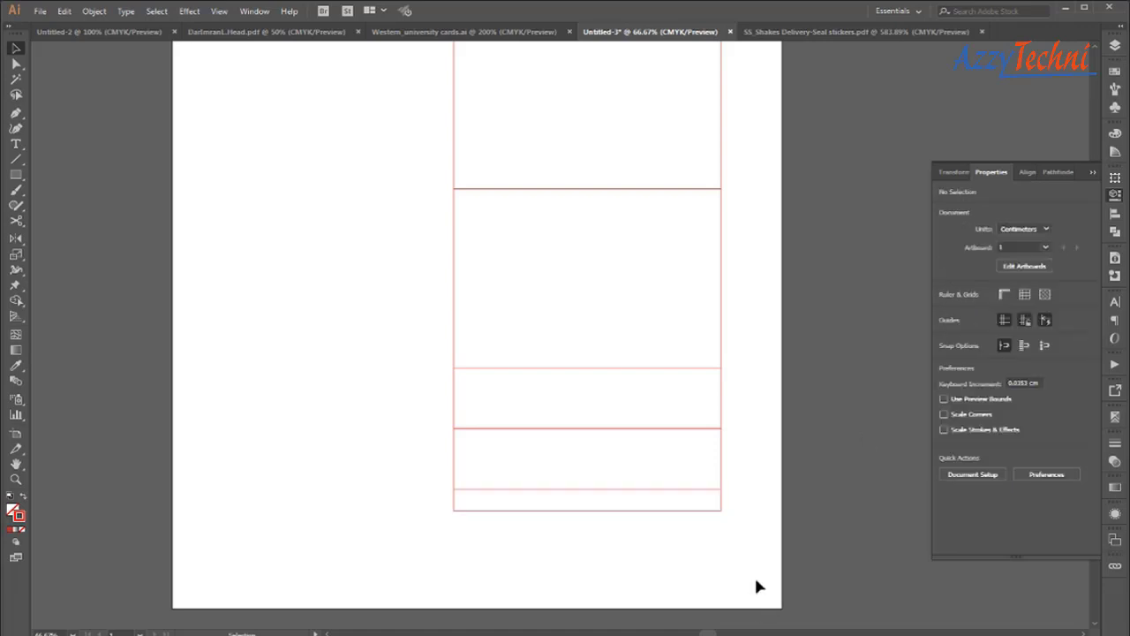
pyautogui.scroll(1, 754, 574)
# - Move the bottom strip's lower-left corner 1 cm to the right
pyautogui.press('a')
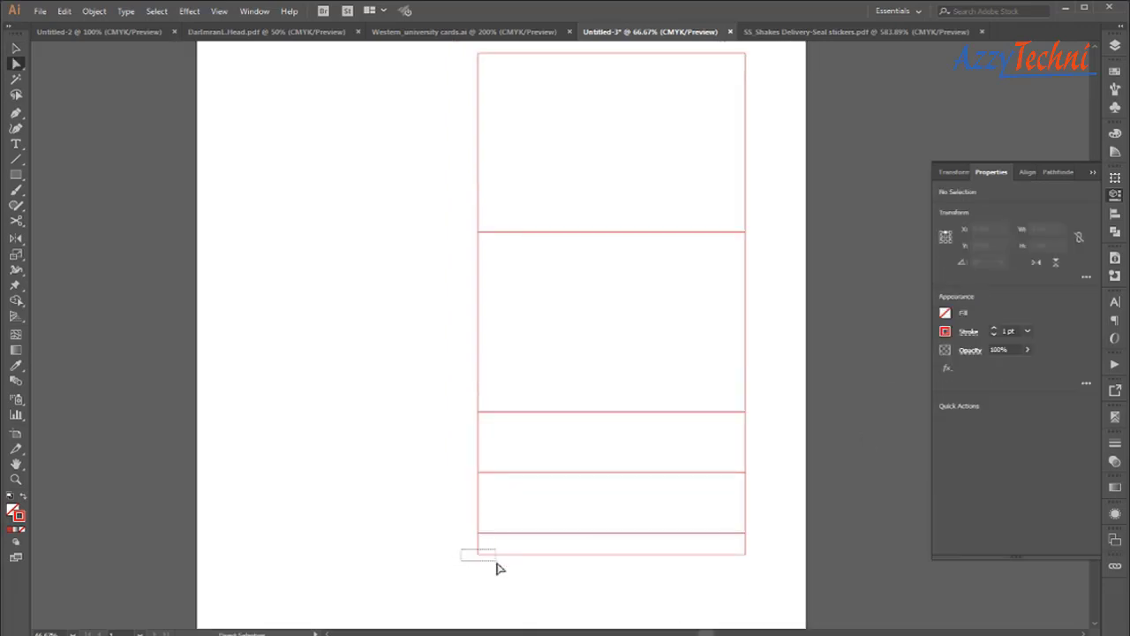
pyautogui.moveTo(461, 538); pyautogui.dragTo(499, 568)
pyautogui.press('Return')
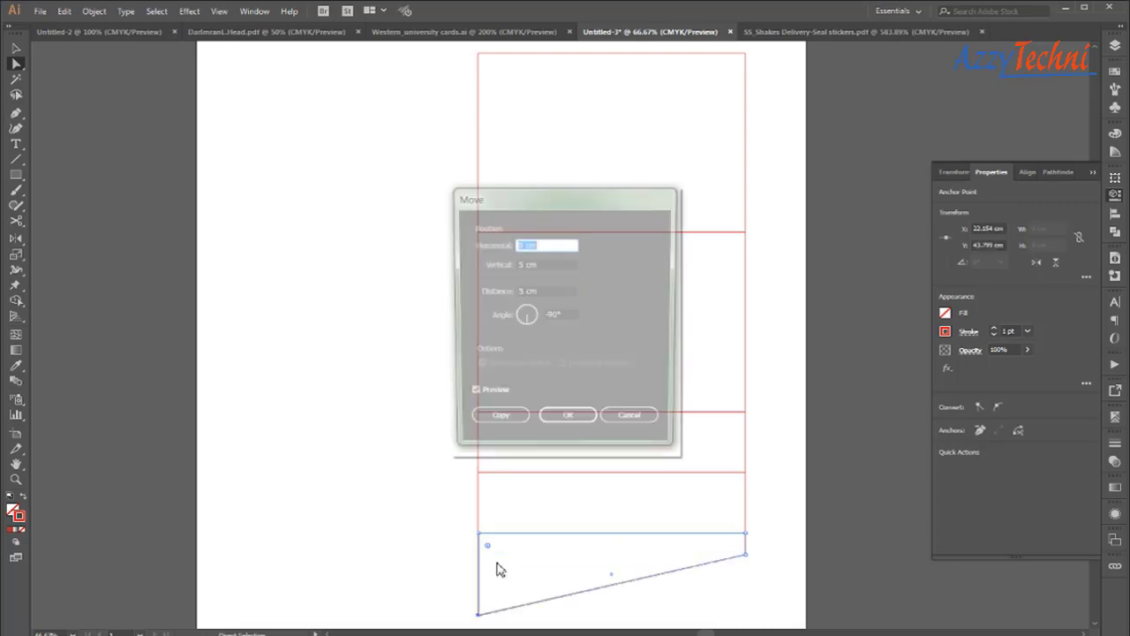
pyautogui.write('1')
pyautogui.press('Tab')
pyautogui.write('1')
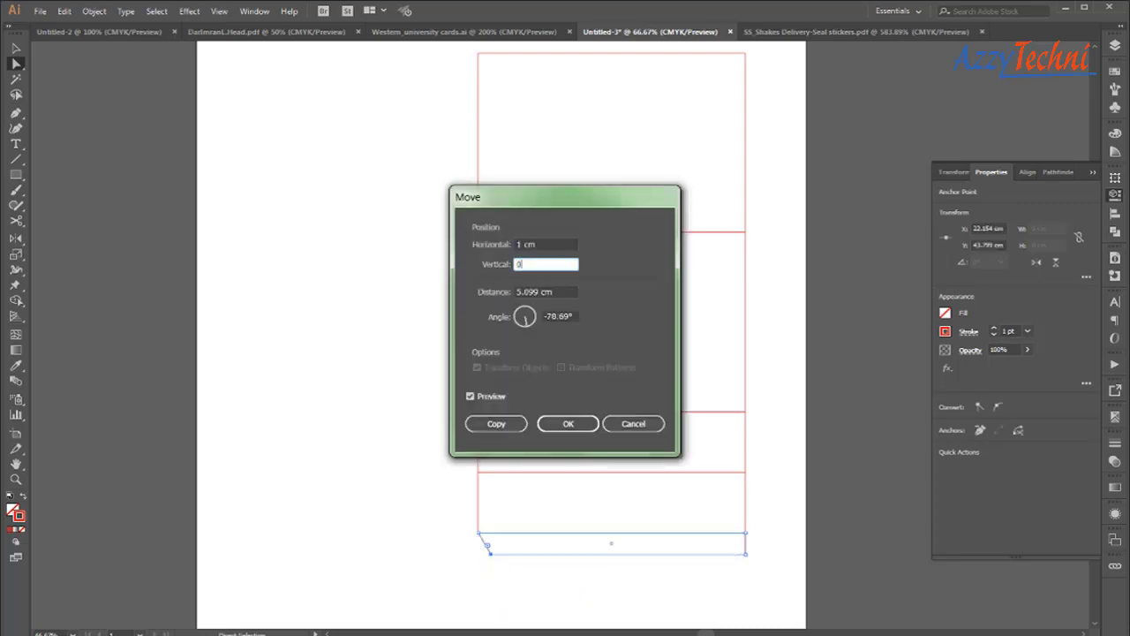
pyautogui.press('Return')
# - Move the lower-right corner 1 cm to the left to finish the trapezoid
pyautogui.moveTo(770, 585); pyautogui.dragTo(727, 542)
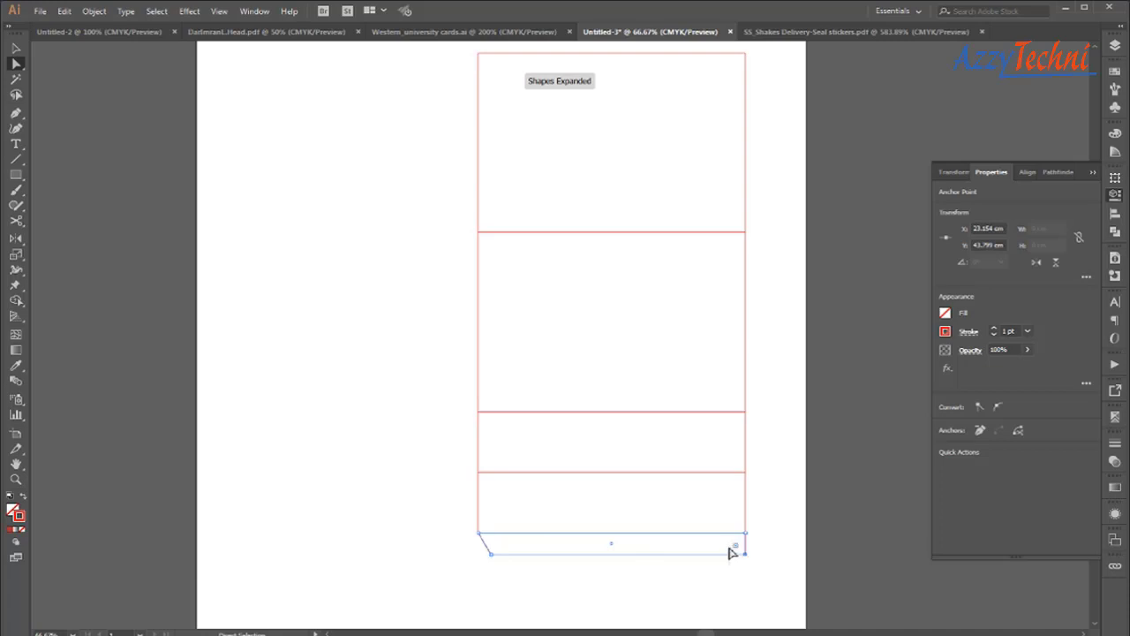
pyautogui.press('Return')
pyautogui.press('Tab')
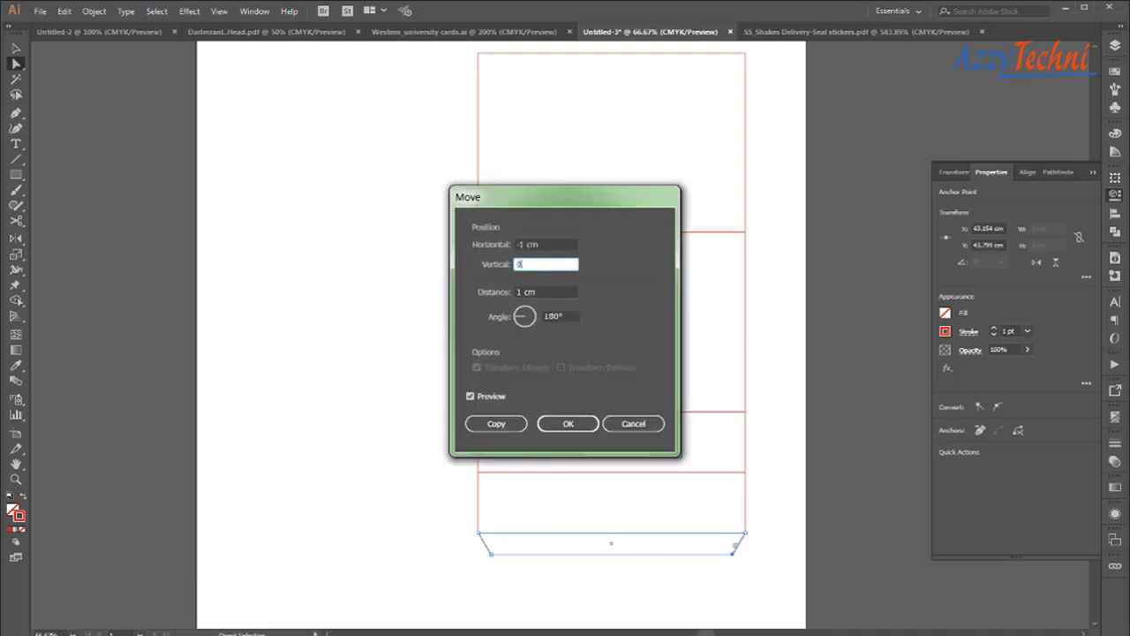
pyautogui.press('Return')
pyautogui.click(878, 565)
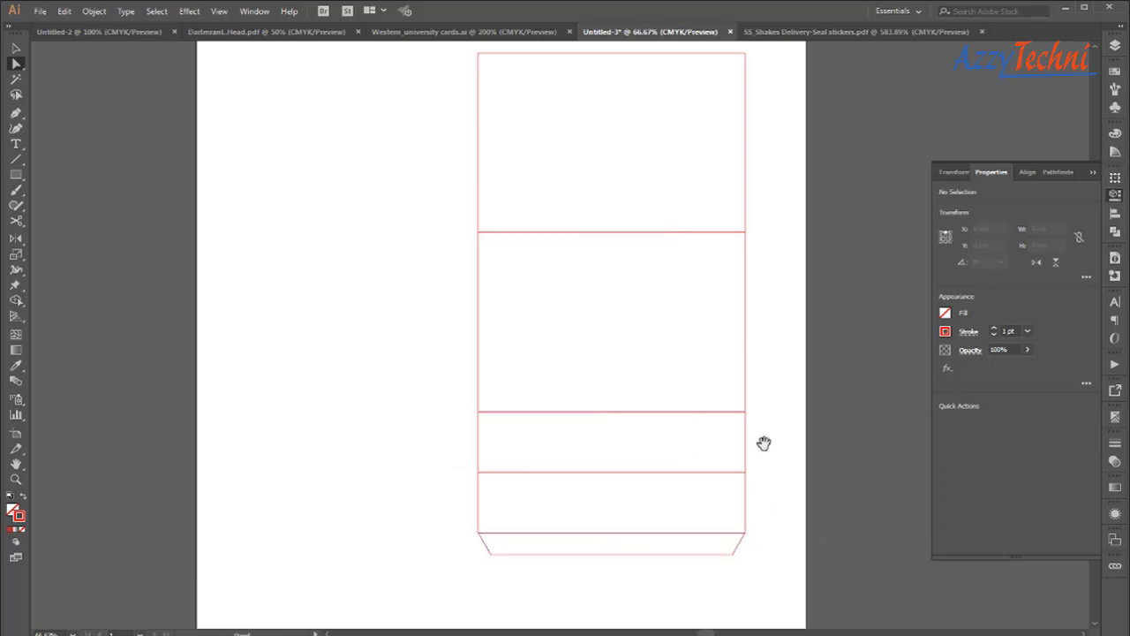
pyautogui.moveTo(762, 444)
pyautogui.mouseDown()
pyautogui.moveTo(808, 444)
pyautogui.moveTo(828, 458)
pyautogui.mouseUp()
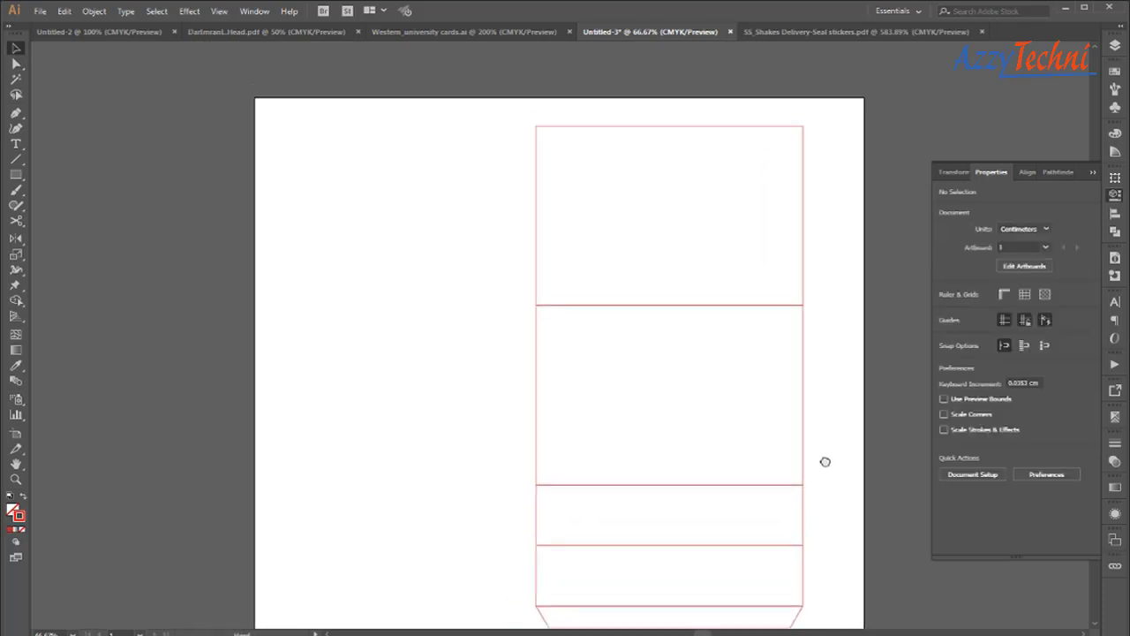
# - Copy the large middle panel 21 cm to the left
pyautogui.click(803, 432)
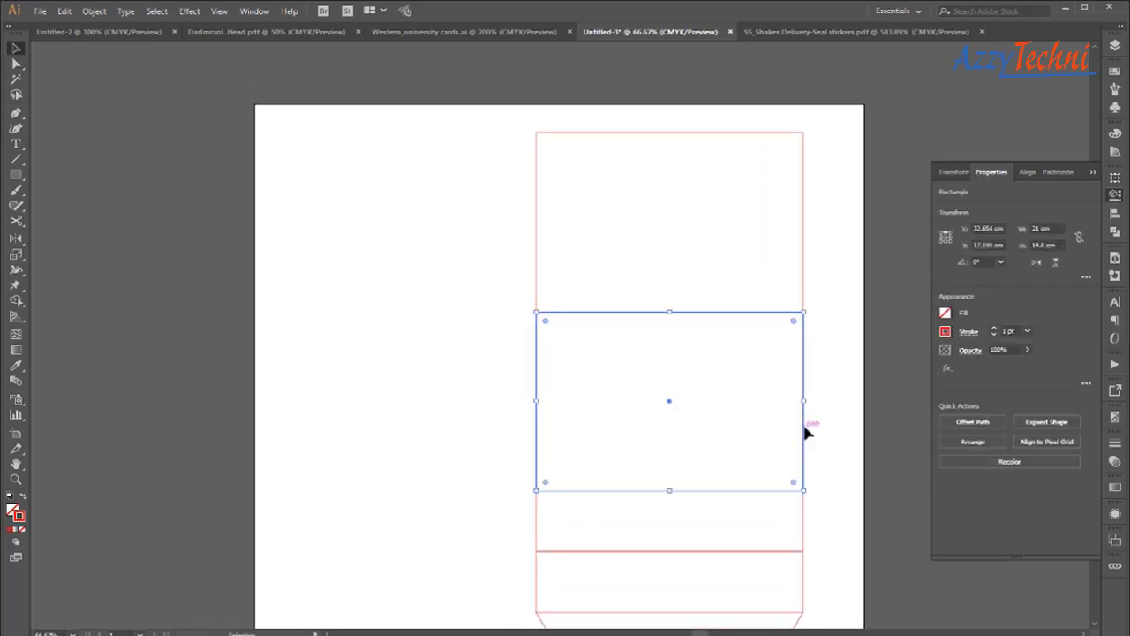
pyautogui.press('Return')
pyautogui.press('BackSpace')
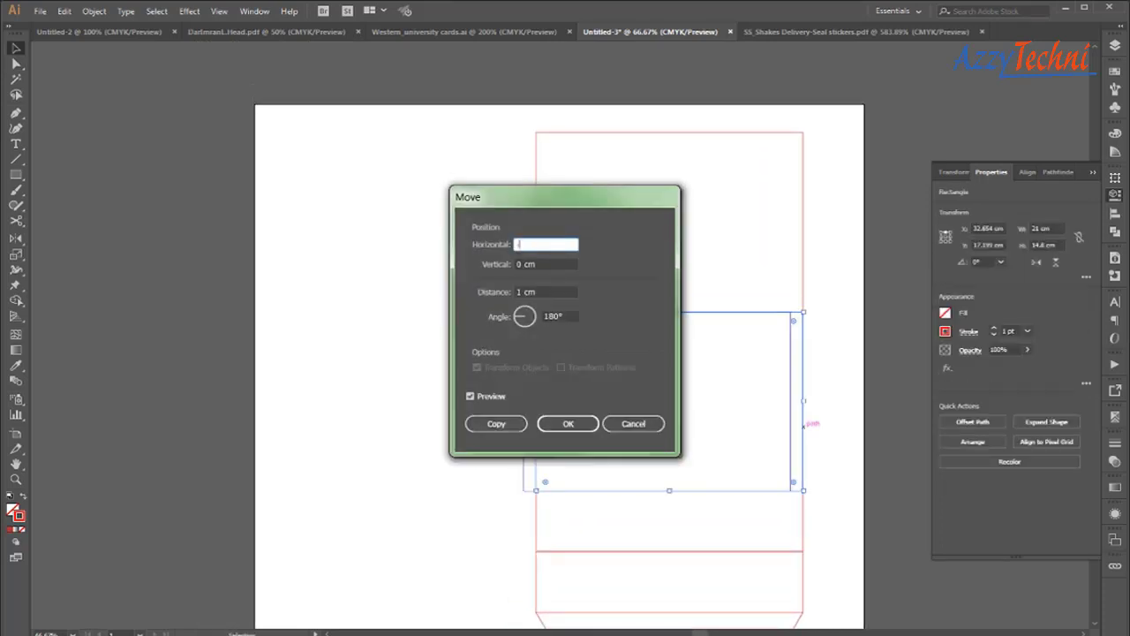
pyautogui.write('21')
pyautogui.press('Tab')
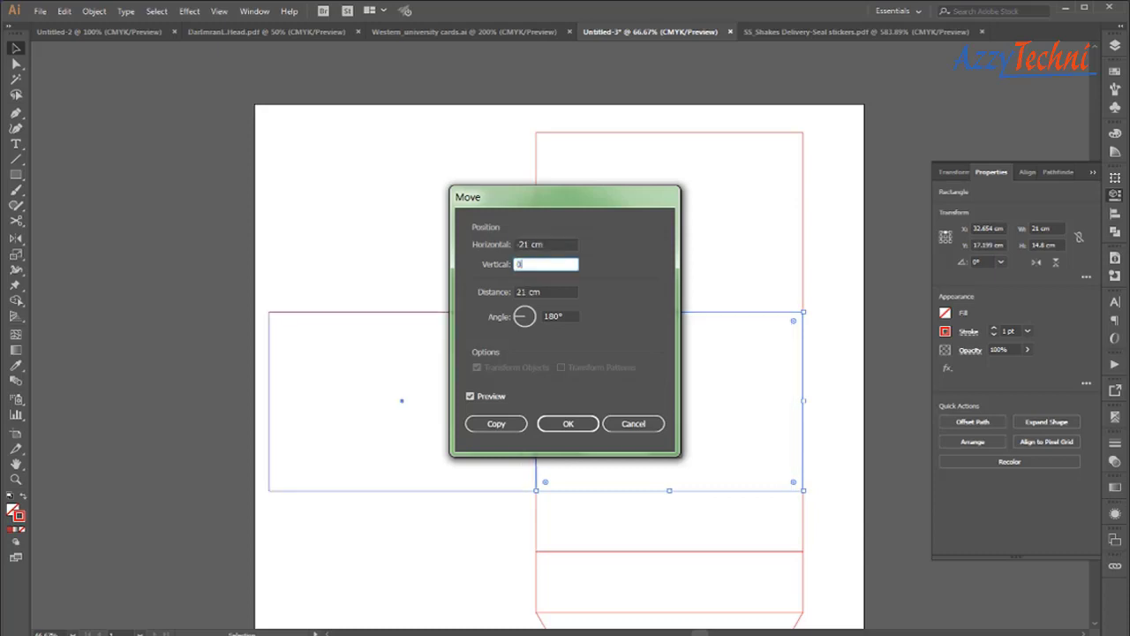
pyautogui.click(500, 423)
pyautogui.click(485, 515)
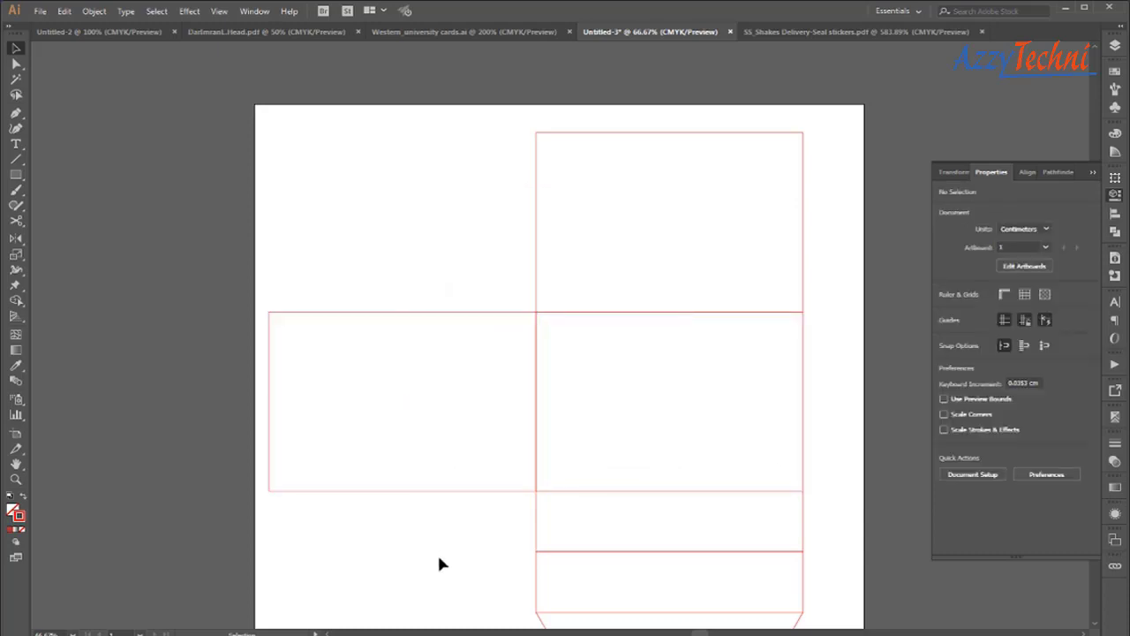
# - Set the new side panel's height to 14.4 cm around its centre reference point
pyautogui.press('z')
pyautogui.moveTo(179, 221); pyautogui.dragTo(739, 530)
pyautogui.press('v')
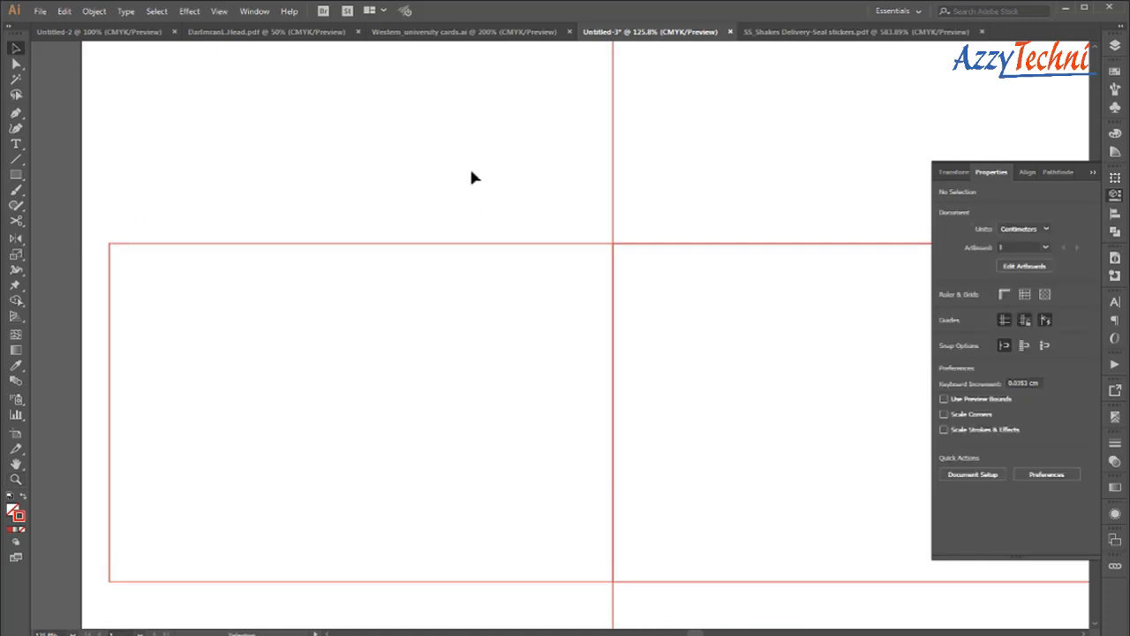
pyautogui.moveTo(468, 172); pyautogui.dragTo(530, 281)
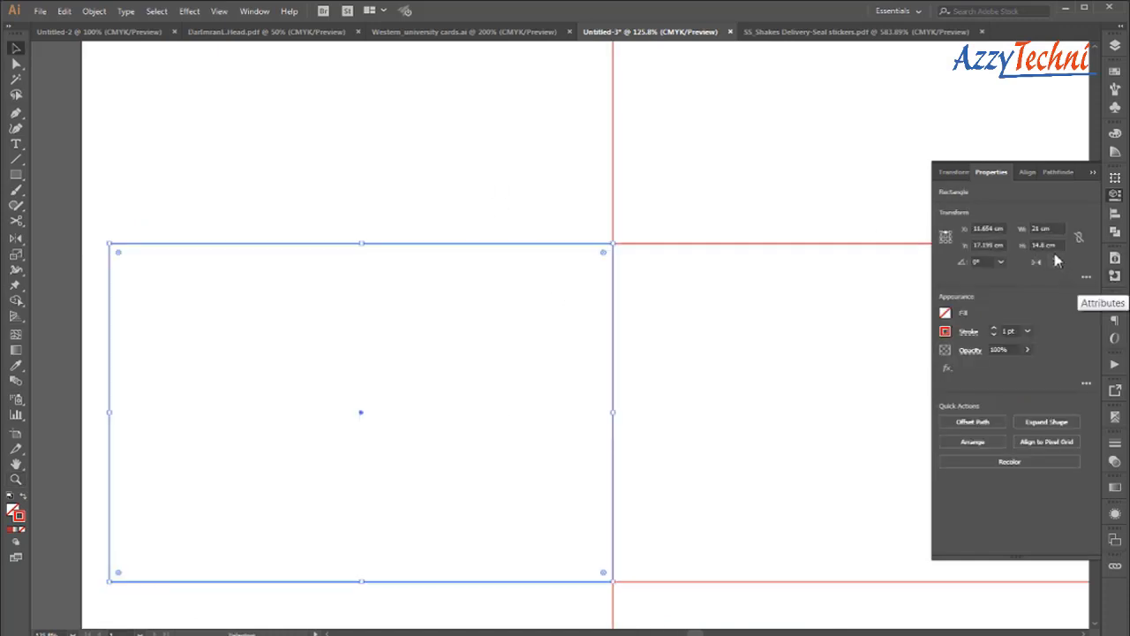
pyautogui.click(947, 241)
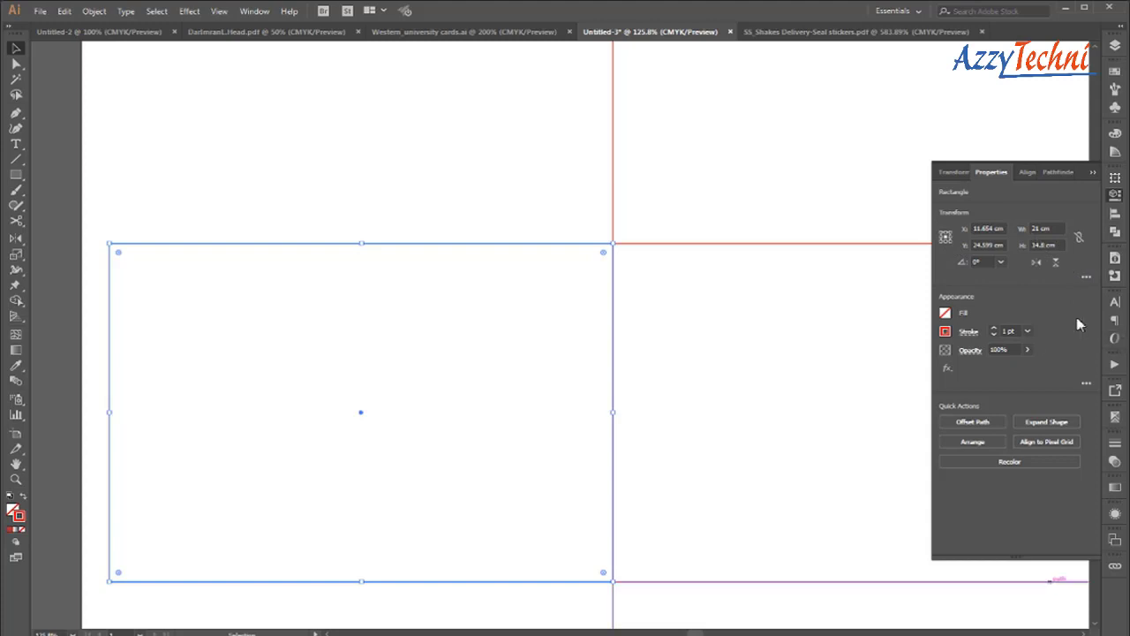
pyautogui.click(1034, 245)
pyautogui.write('.4')
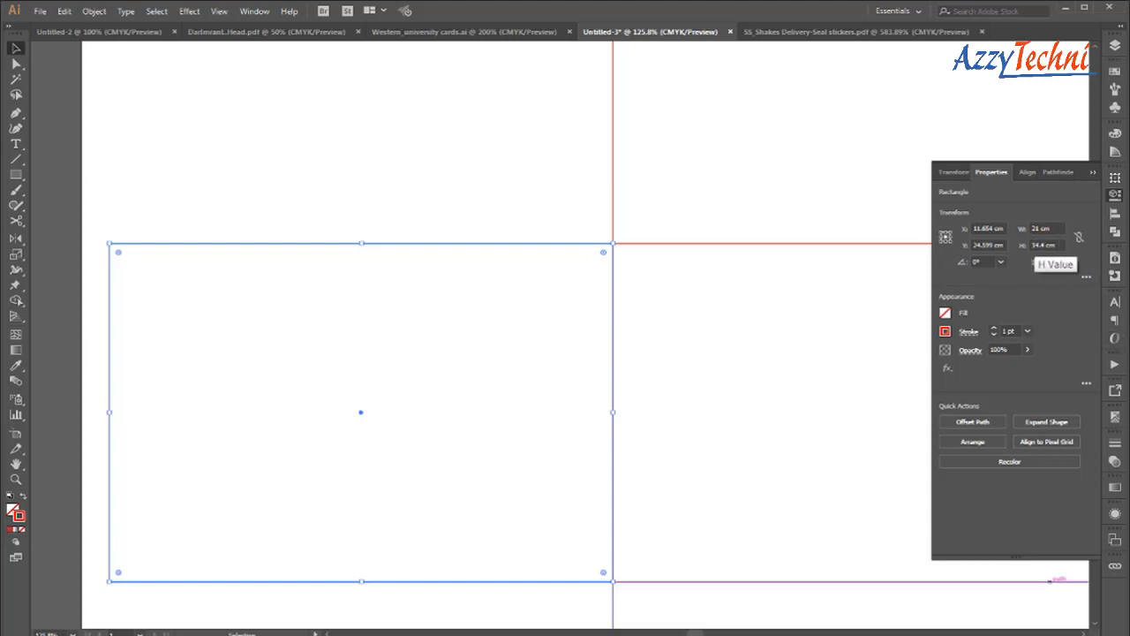
pyautogui.press('Return')
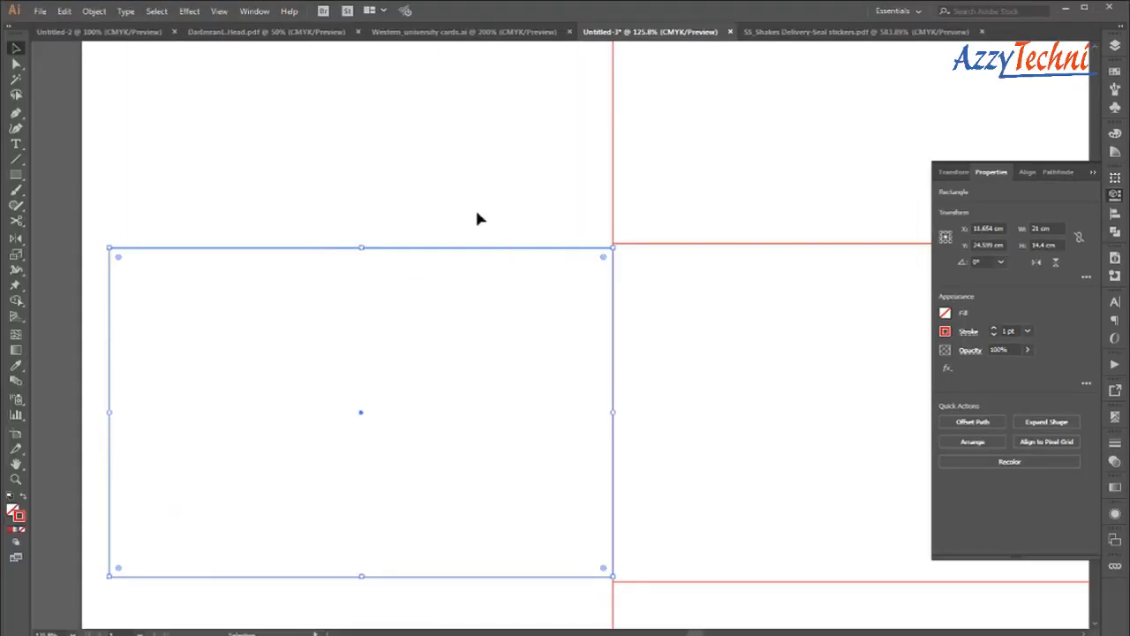
pyautogui.click(475, 211)
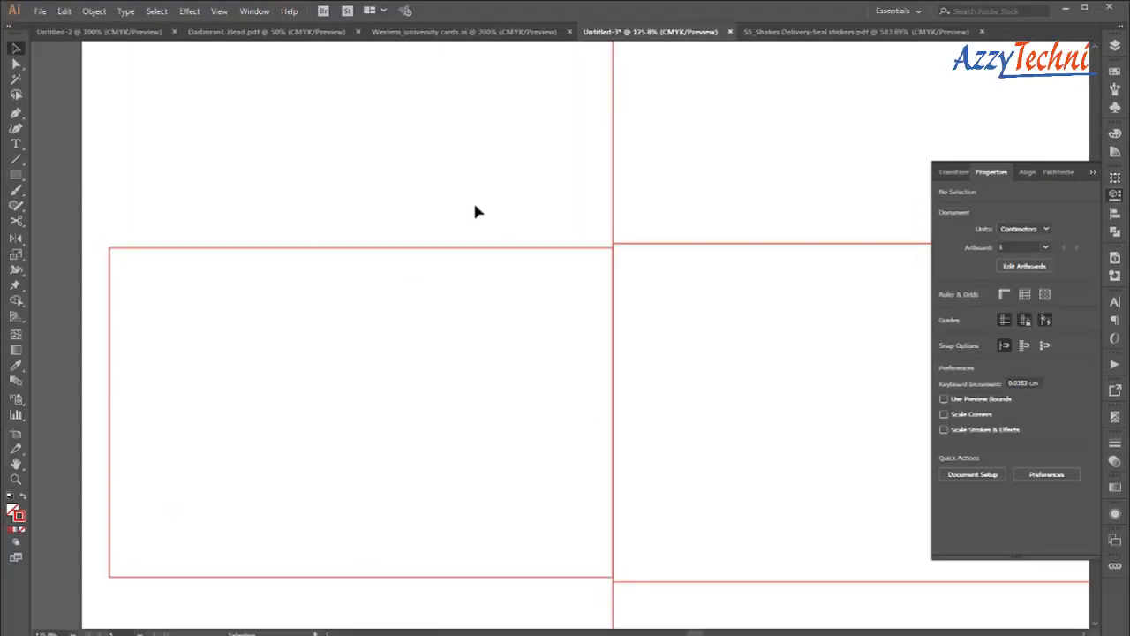
pyautogui.hotkey('ctrl', '-')
pyautogui.hotkey('ctrl', '-')
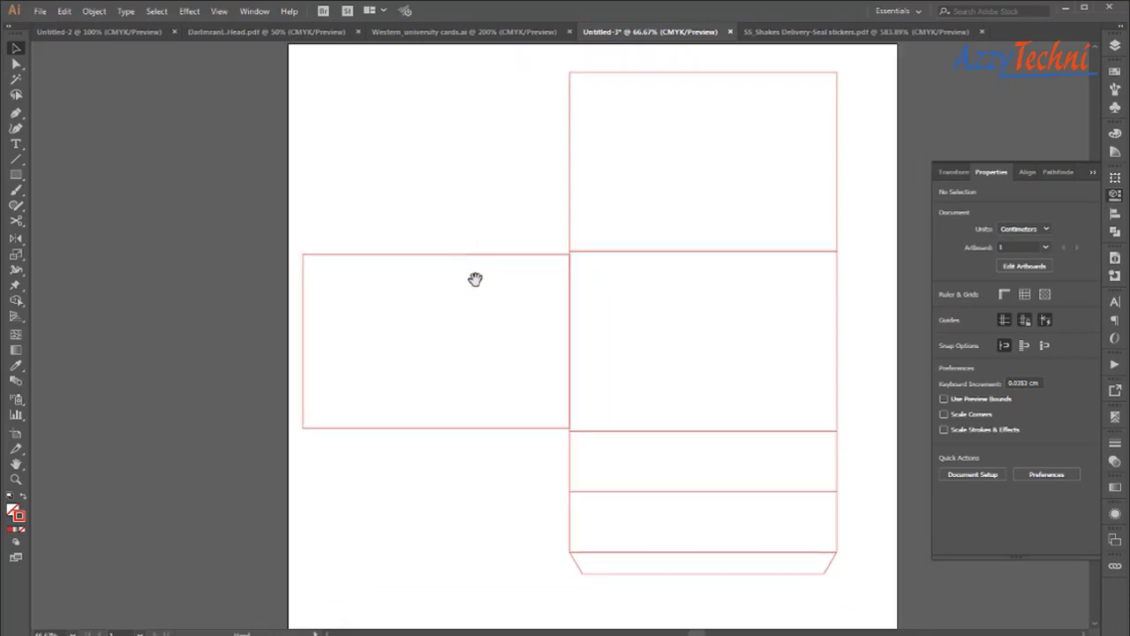
# - Alt-drag a copy of the trapezoid flap onto the side panel's bottom edge
pyautogui.moveTo(669, 578); pyautogui.dragTo(335, 468)
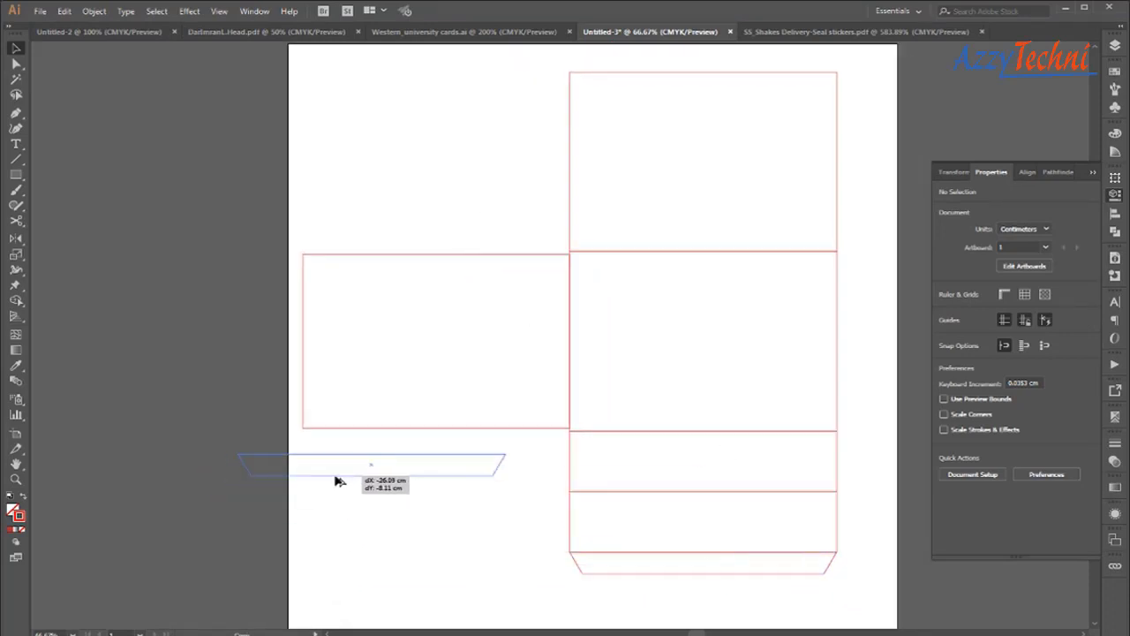
pyautogui.moveTo(398, 378)
pyautogui.mouseDown()
pyautogui.moveTo(555, 413)
pyautogui.moveTo(361, 498)
pyautogui.mouseUp()
pyautogui.press('v')
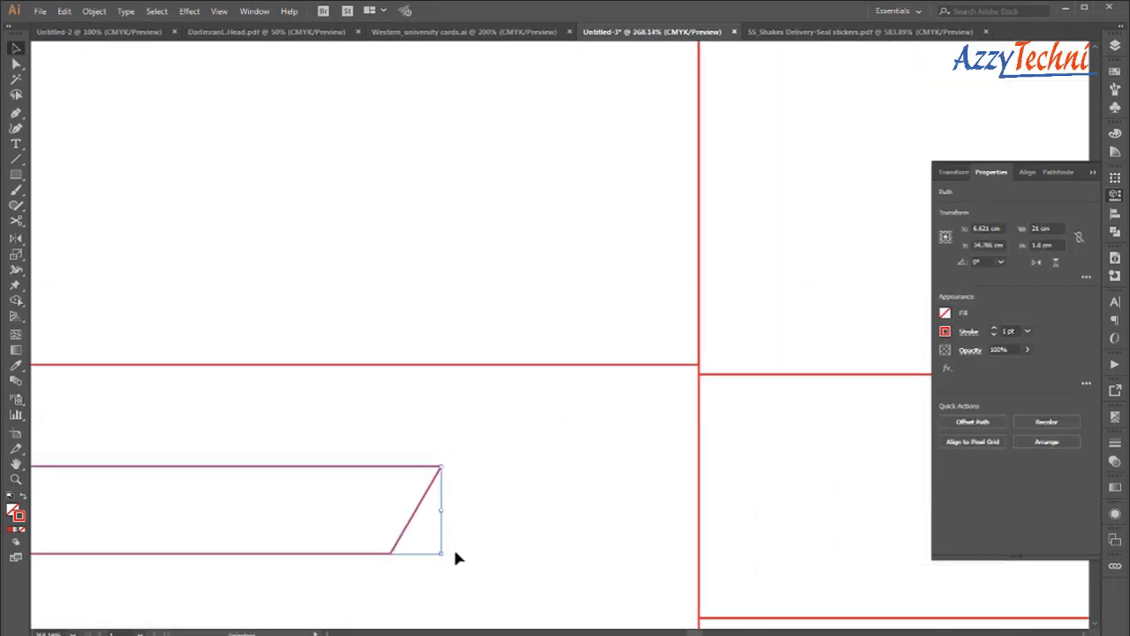
pyautogui.moveTo(417, 521); pyautogui.dragTo(669, 415)
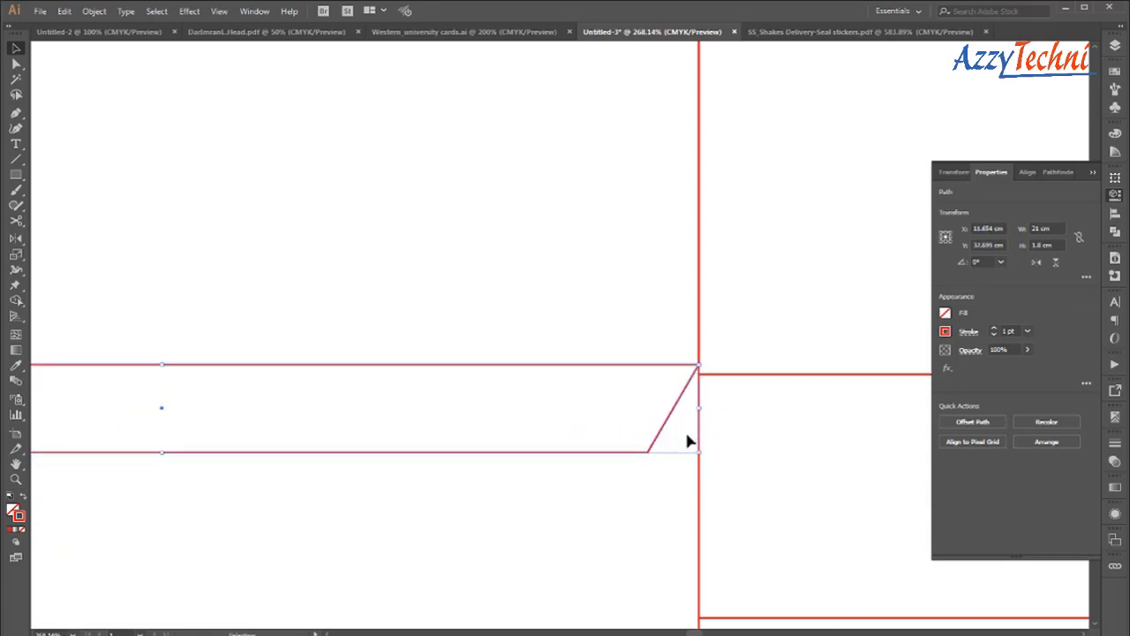
# - Place another flap copy on the side panel's top edge and flip it vertically
pyautogui.hotkey('ctrl', '1')
pyautogui.scroll(3, 481, 493)
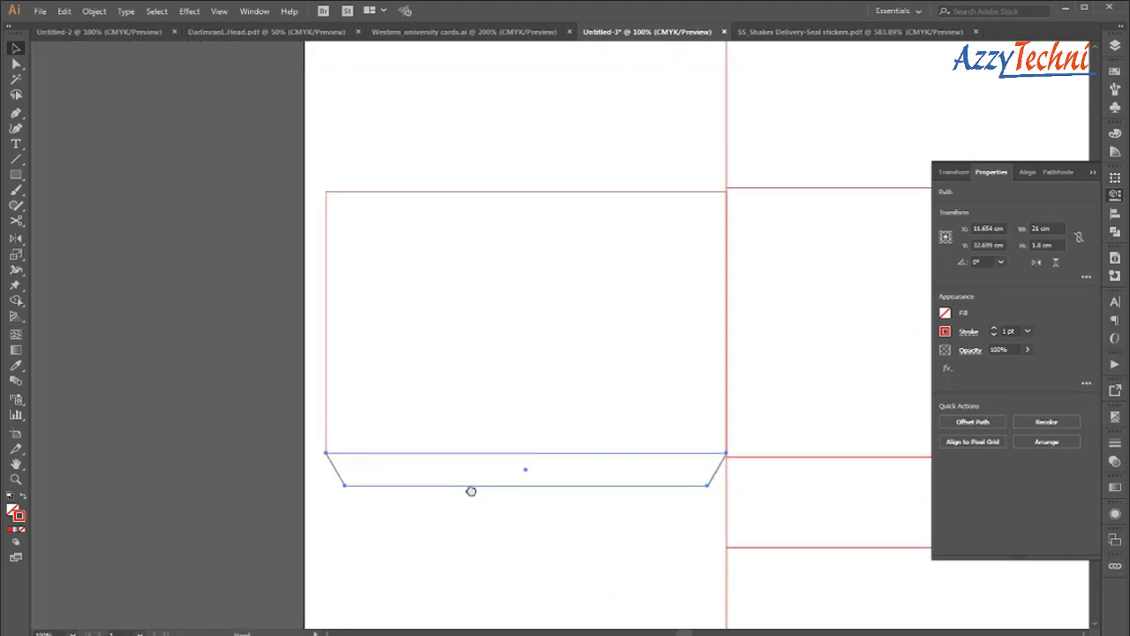
pyautogui.scroll(2, 530, 521)
pyautogui.moveTo(574, 554); pyautogui.dragTo(600, 261)
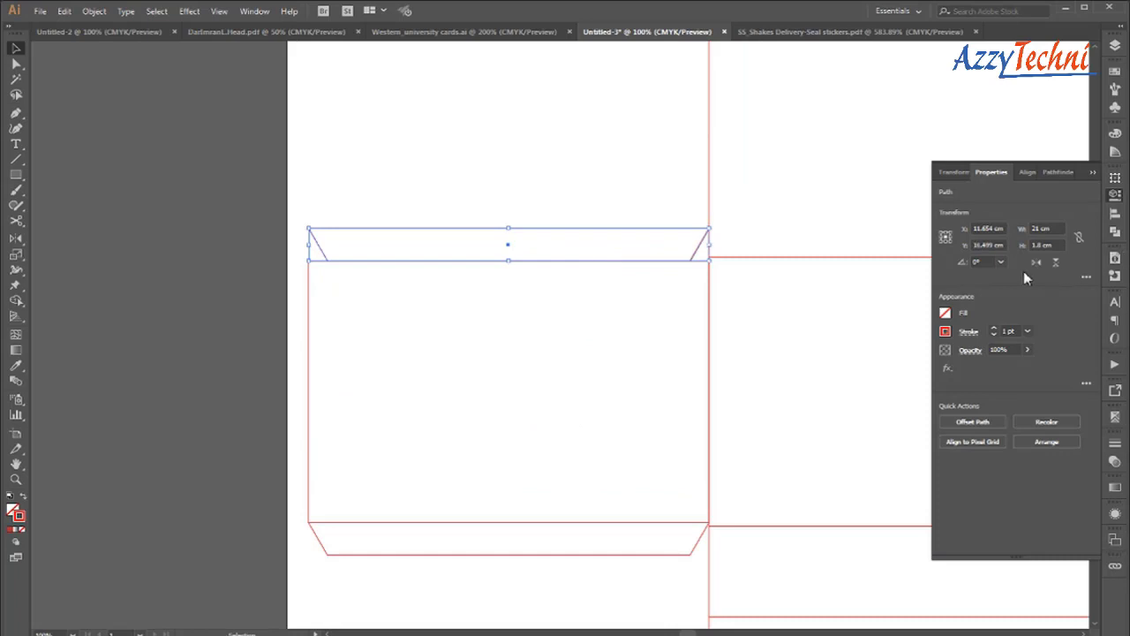
pyautogui.click(1052, 263)
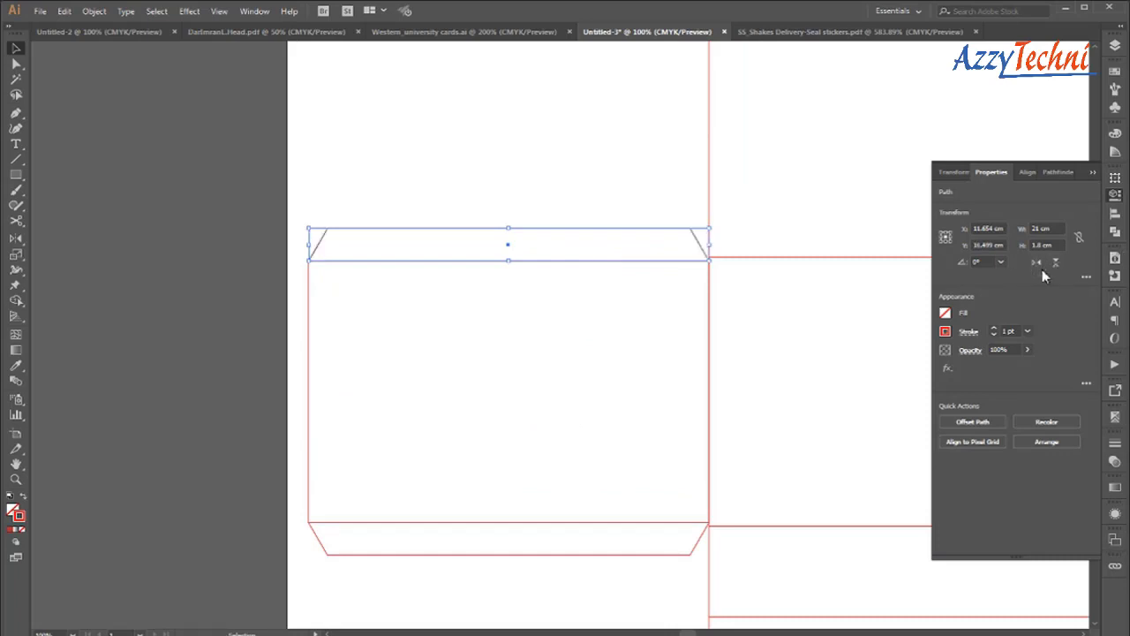
pyautogui.click(628, 173)
pyautogui.hscroll(2, 795, 331)
pyautogui.hscroll(2, 676, 323)
pyautogui.hscroll(2, 574, 345)
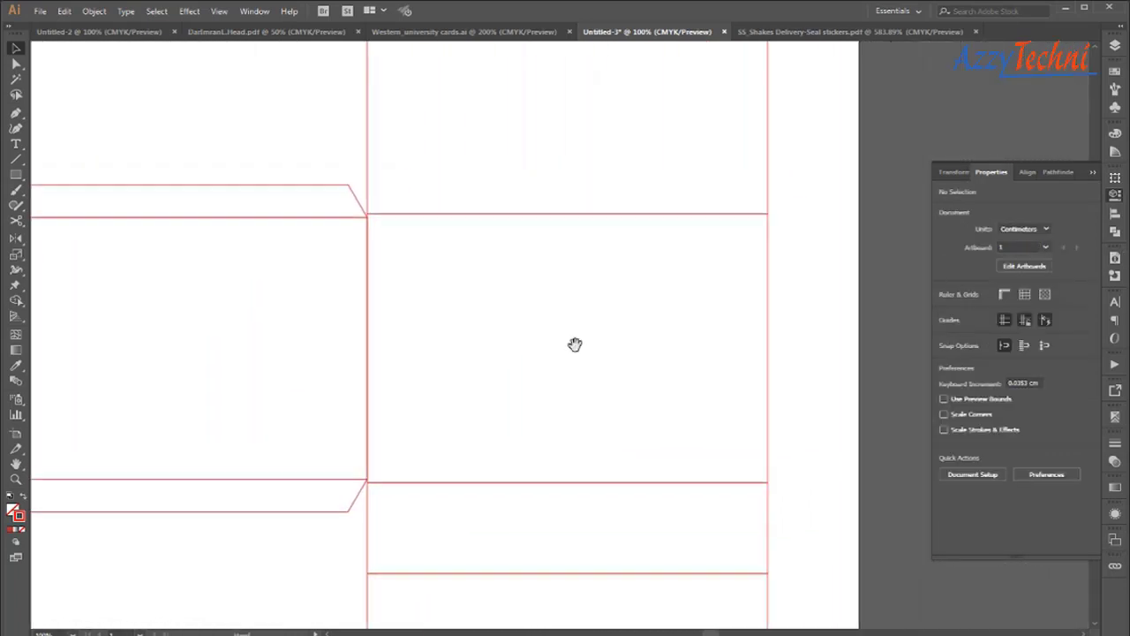
pyautogui.moveTo(575, 344); pyautogui.dragTo(598, 346)
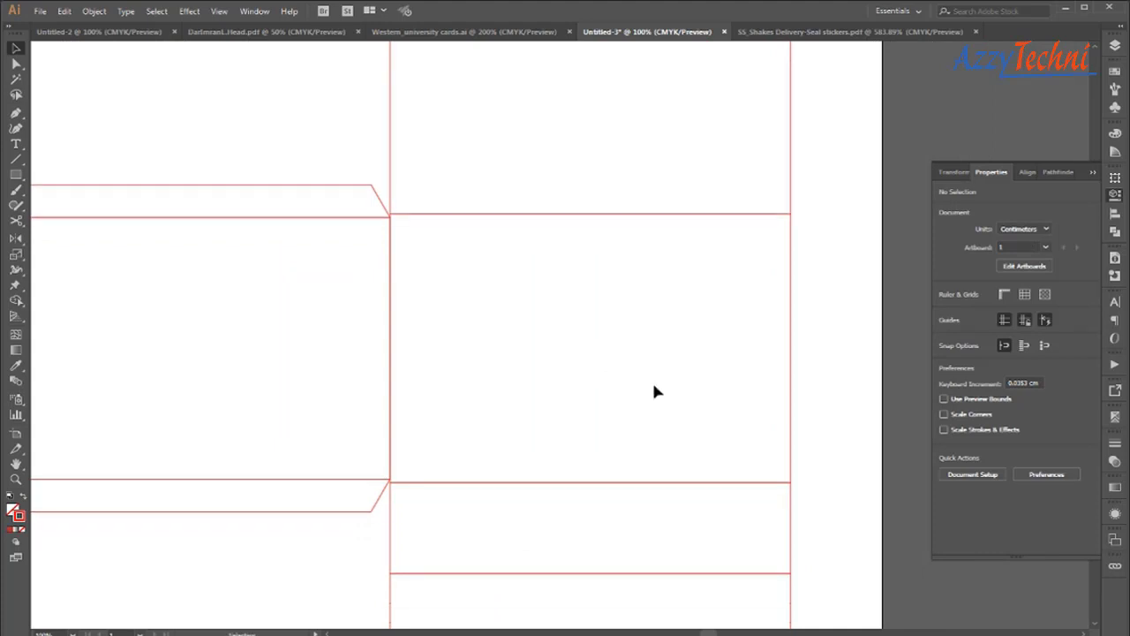
pyautogui.moveTo(714, 386); pyautogui.dragTo(676, 363)
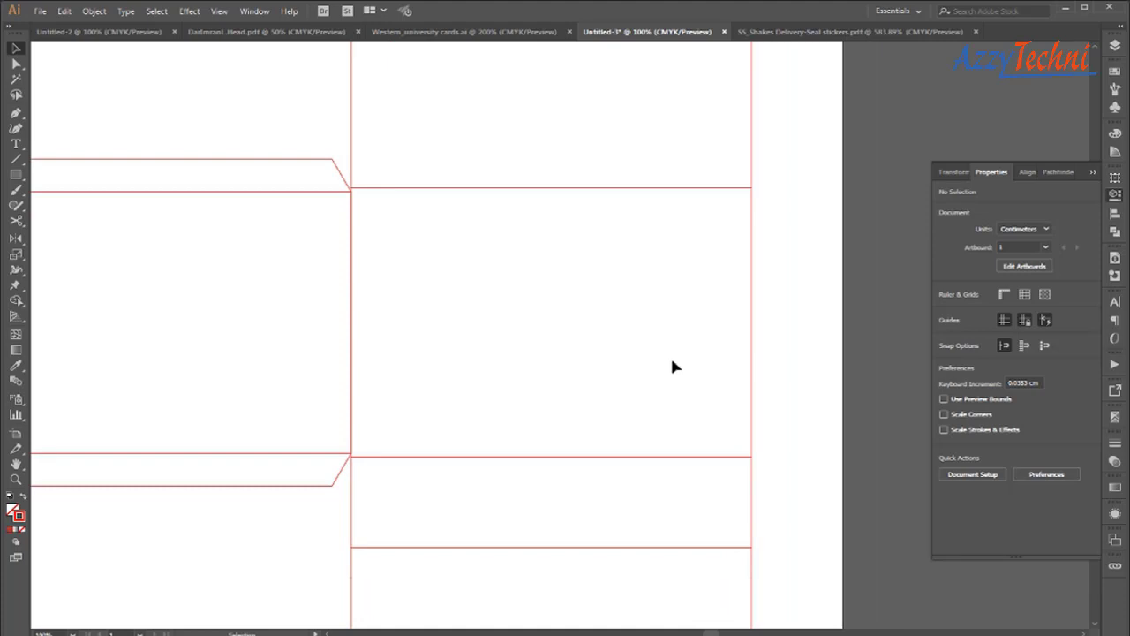
# - Draw a 17 × 11 cm window rectangle
pyautogui.press('m')
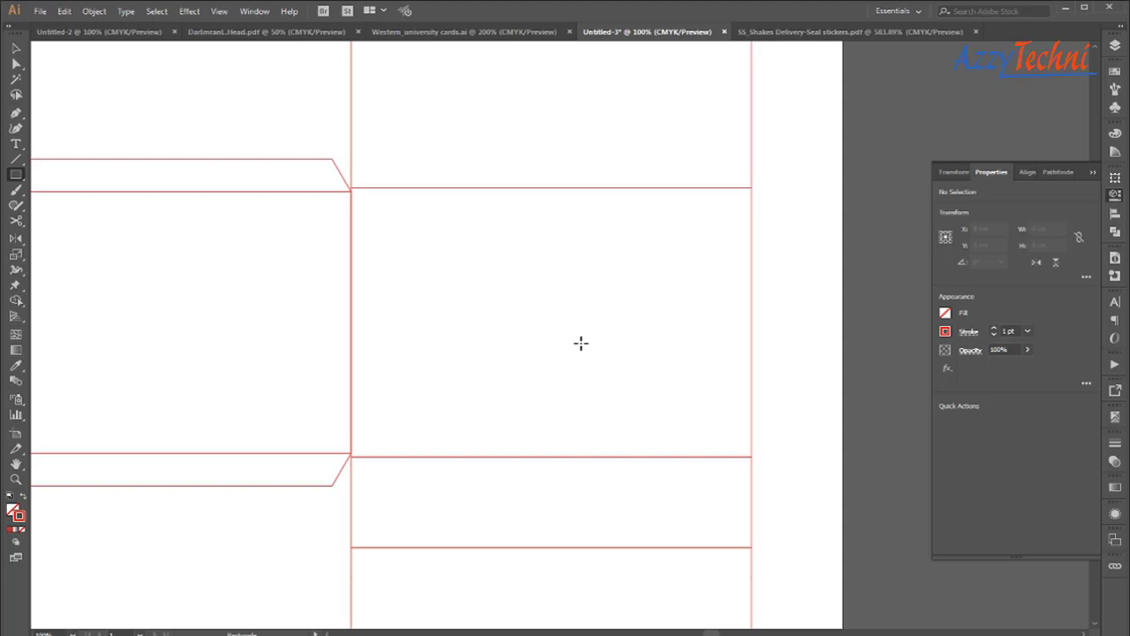
pyautogui.click(560, 323)
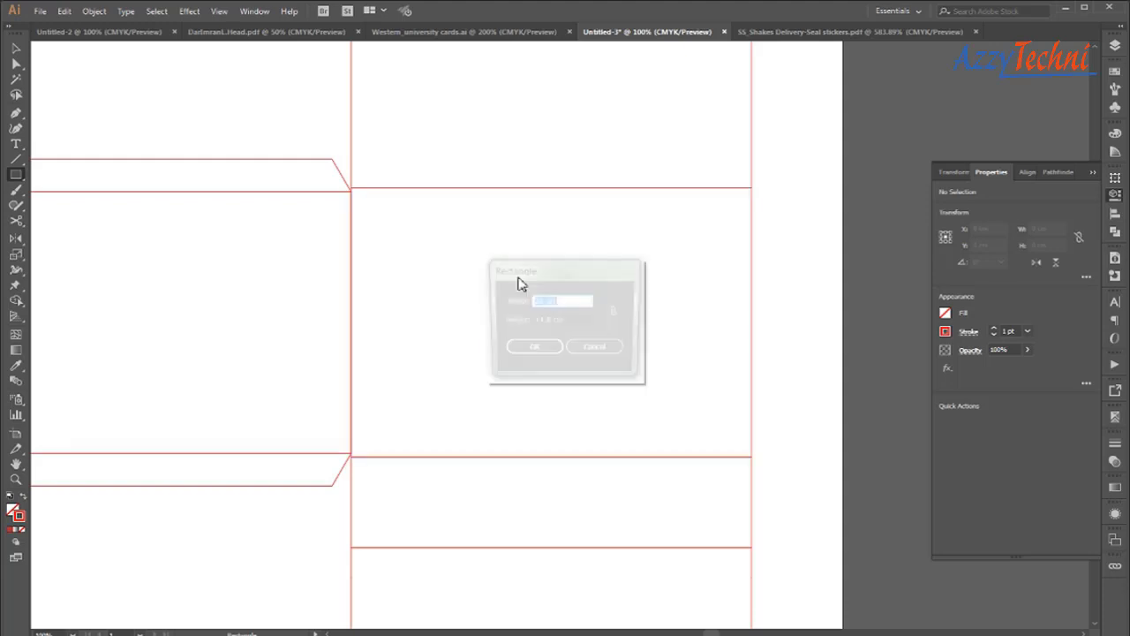
pyautogui.write('17')
pyautogui.press('Tab')
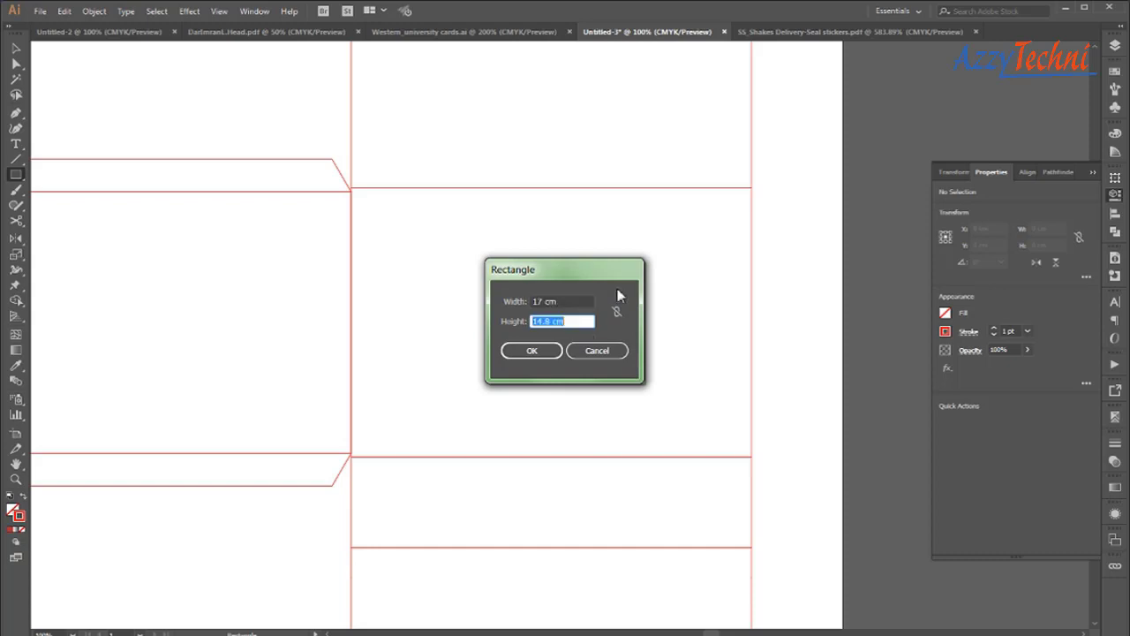
pyautogui.write('11')
pyautogui.press('Return')
# - Centre the window horizontally and vertically on the front panel as key object
pyautogui.press('v')
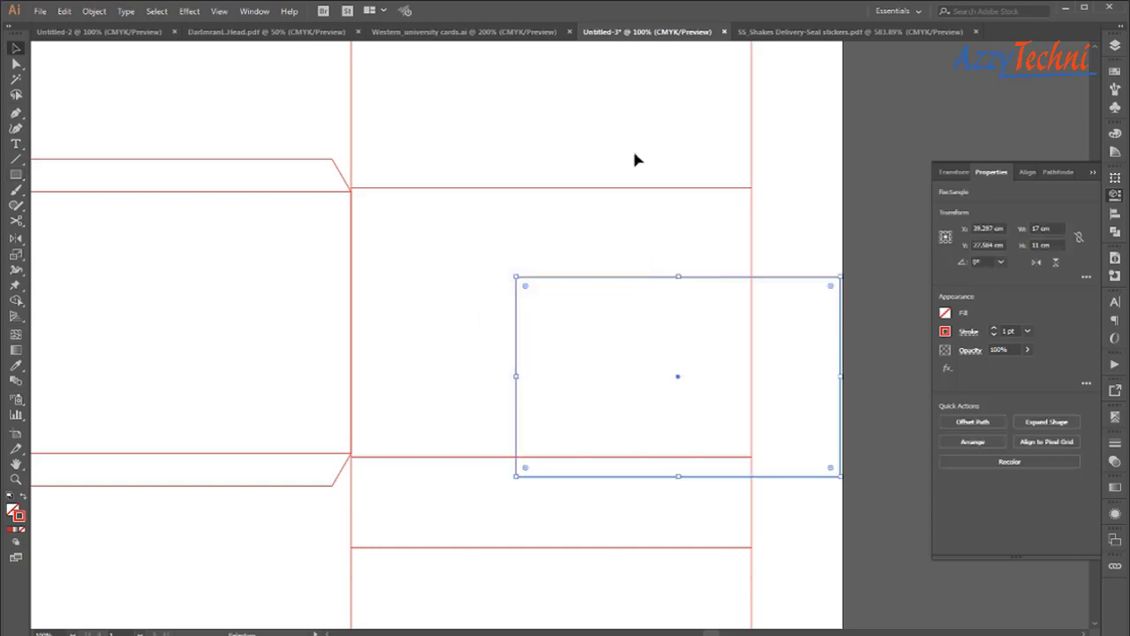
pyautogui.keyDown('shift'); pyautogui.click(753, 231); pyautogui.keyUp('shift')
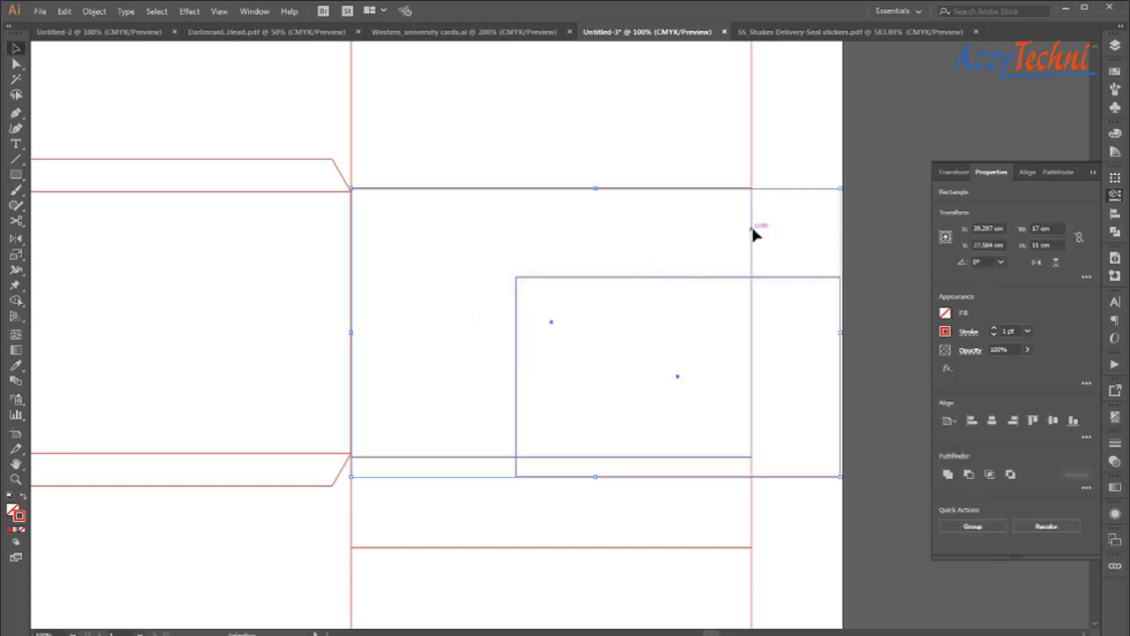
pyautogui.click(753, 231)
pyautogui.click(992, 421)
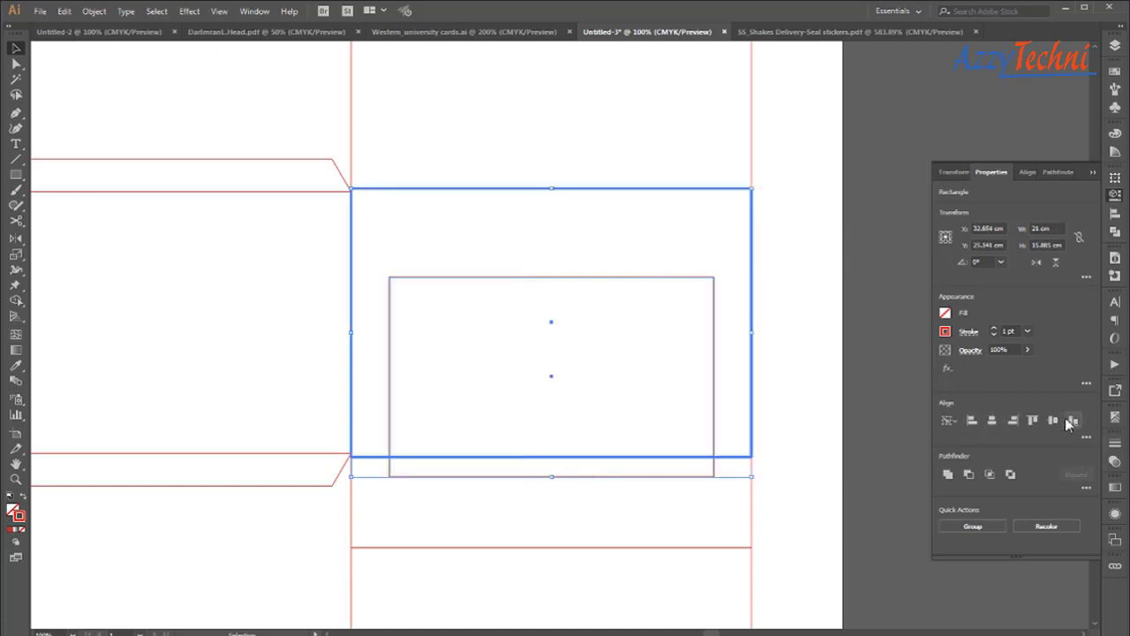
pyautogui.click(1052, 420)
pyautogui.click(885, 356)
pyautogui.moveTo(862, 389); pyautogui.dragTo(869, 433)
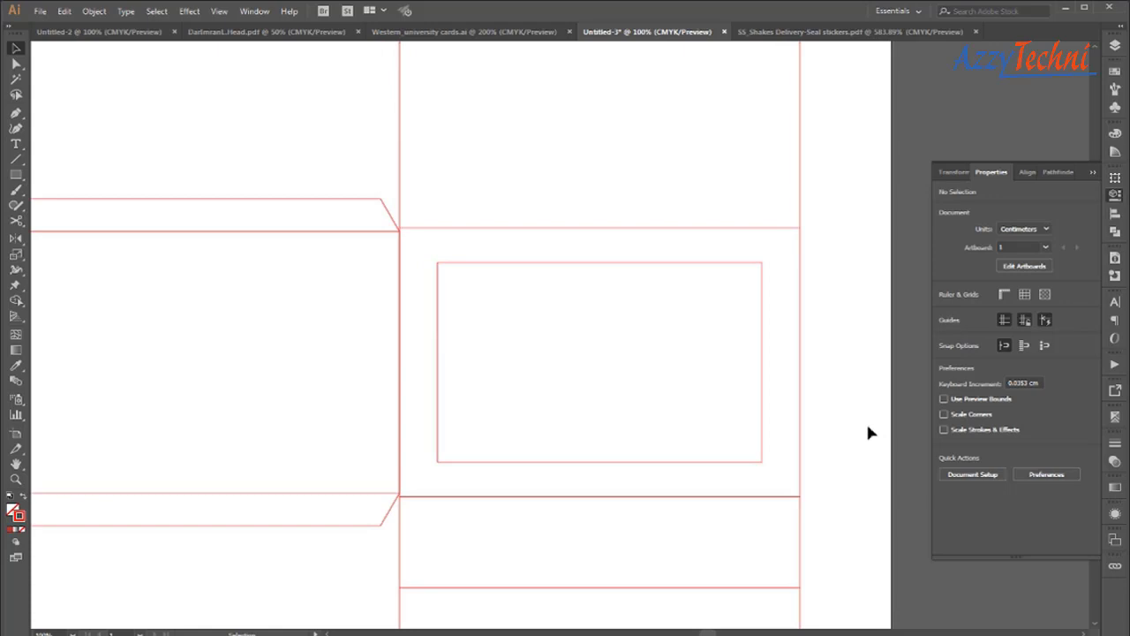
pyautogui.hotkey('ctrl', '-')
# - Zoom in, select the right column of panels and expand them into plain paths
pyautogui.moveTo(847, 461)
pyautogui.mouseDown()
pyautogui.moveTo(839, 433)
pyautogui.moveTo(847, 452)
pyautogui.mouseUp()
pyautogui.press('z')
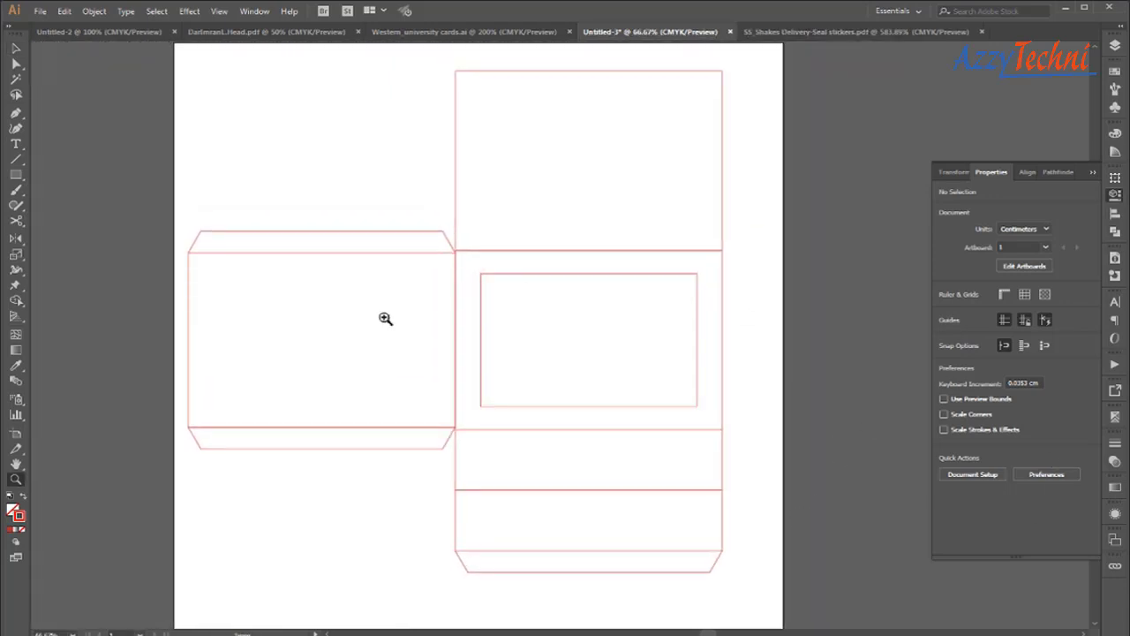
pyautogui.moveTo(150, 111); pyautogui.dragTo(794, 536)
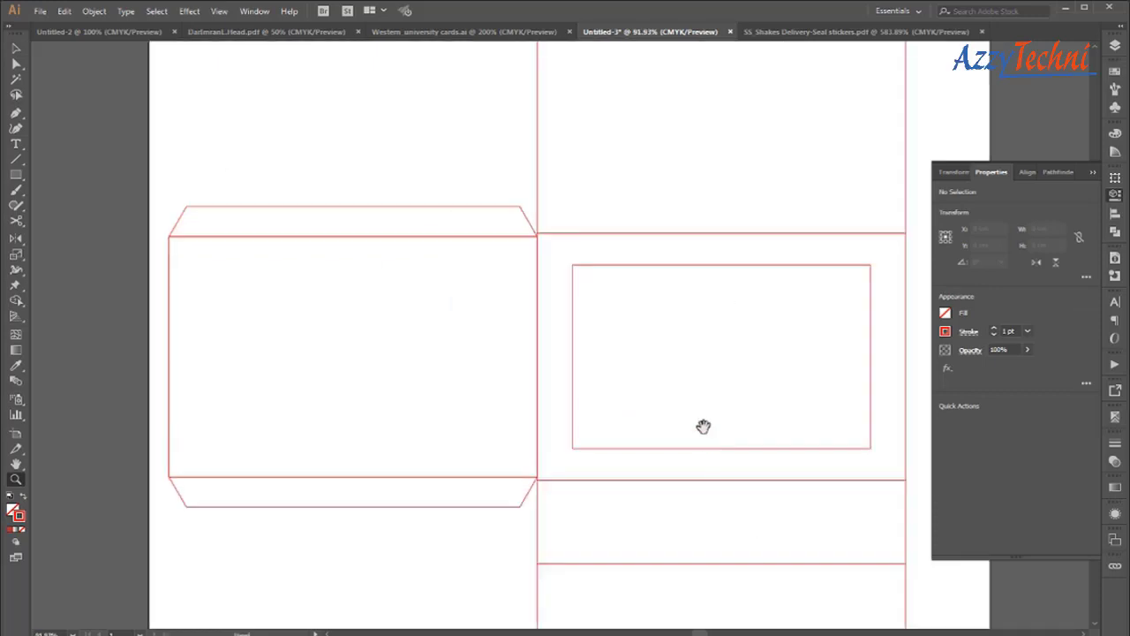
pyautogui.moveTo(703, 426); pyautogui.dragTo(557, 445)
pyautogui.press('v')
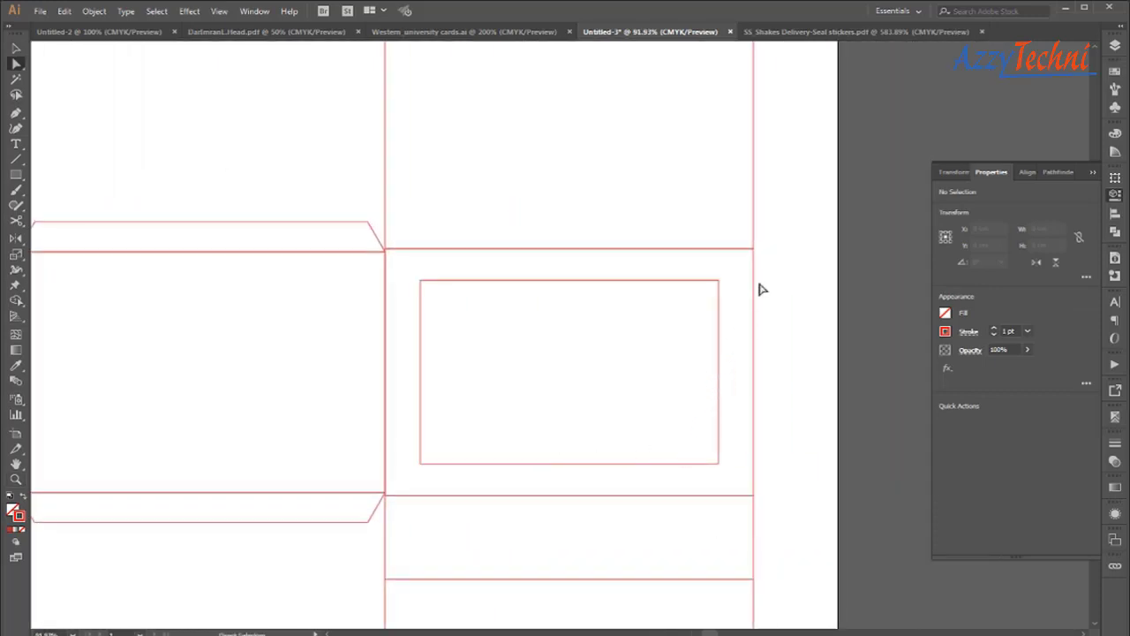
pyautogui.moveTo(739, 238)
pyautogui.mouseDown()
pyautogui.moveTo(757, 433)
pyautogui.moveTo(744, 514)
pyautogui.moveTo(715, 545)
pyautogui.mouseUp()
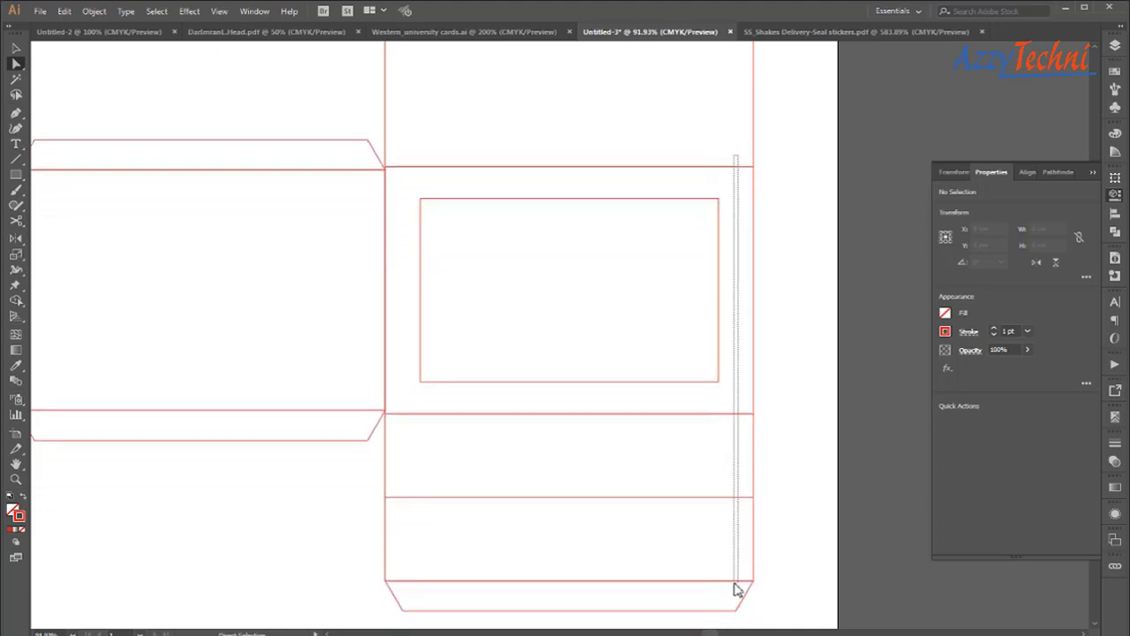
pyautogui.moveTo(715, 545); pyautogui.dragTo(729, 590)
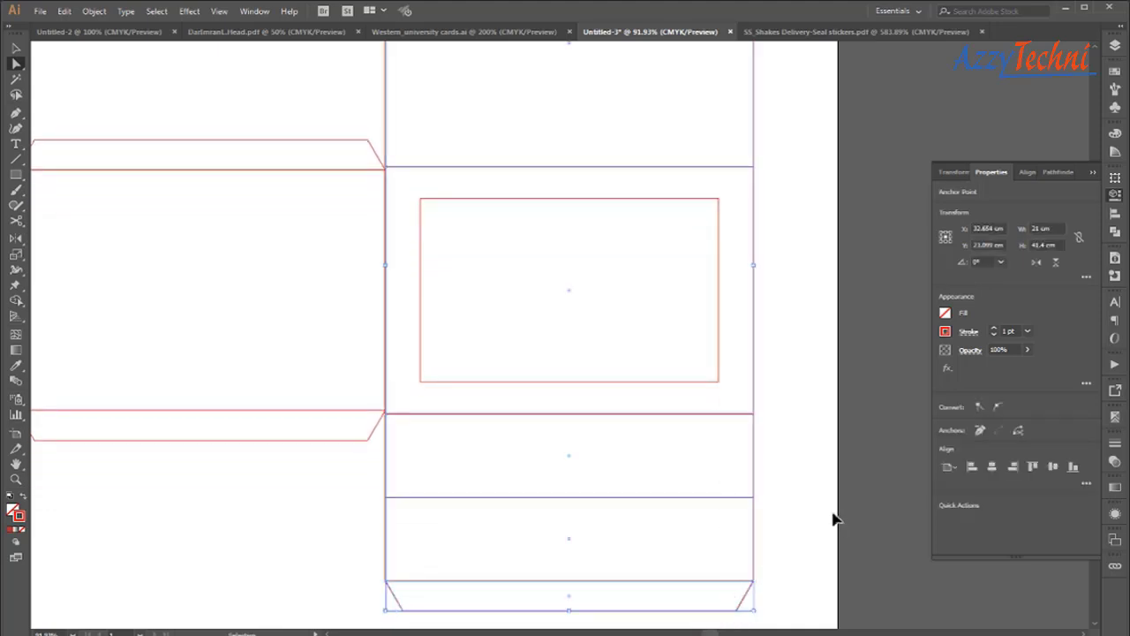
pyautogui.hotkey('ctrl', 'j')
# - Check that the top, middle, lower and bottom-flap fold lines select individually
pyautogui.click(807, 416)
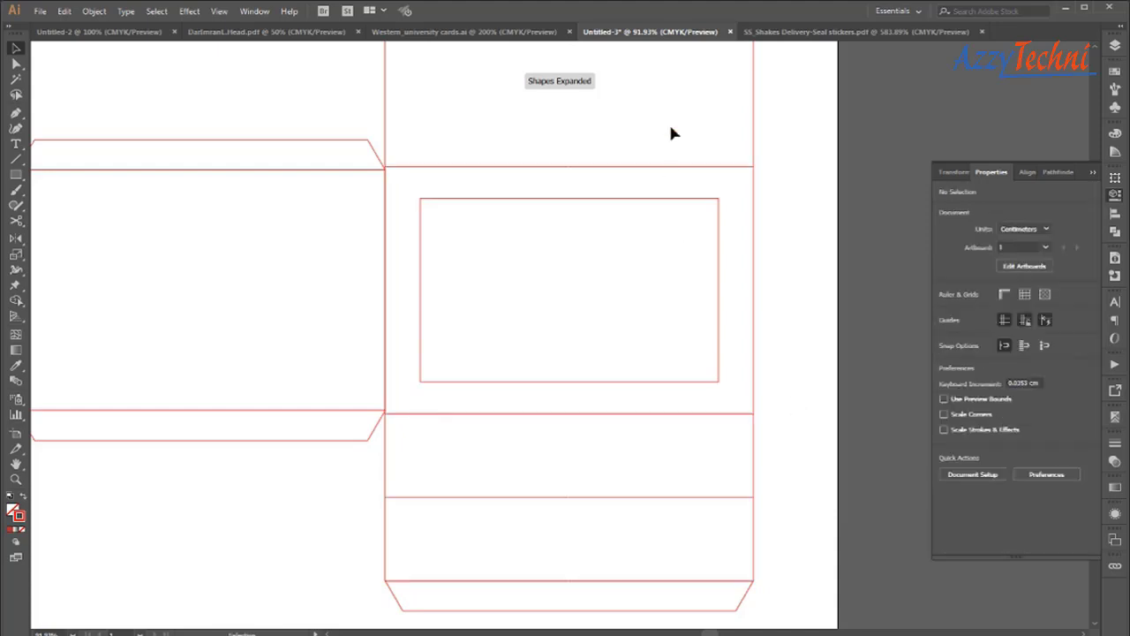
pyautogui.click(716, 167)
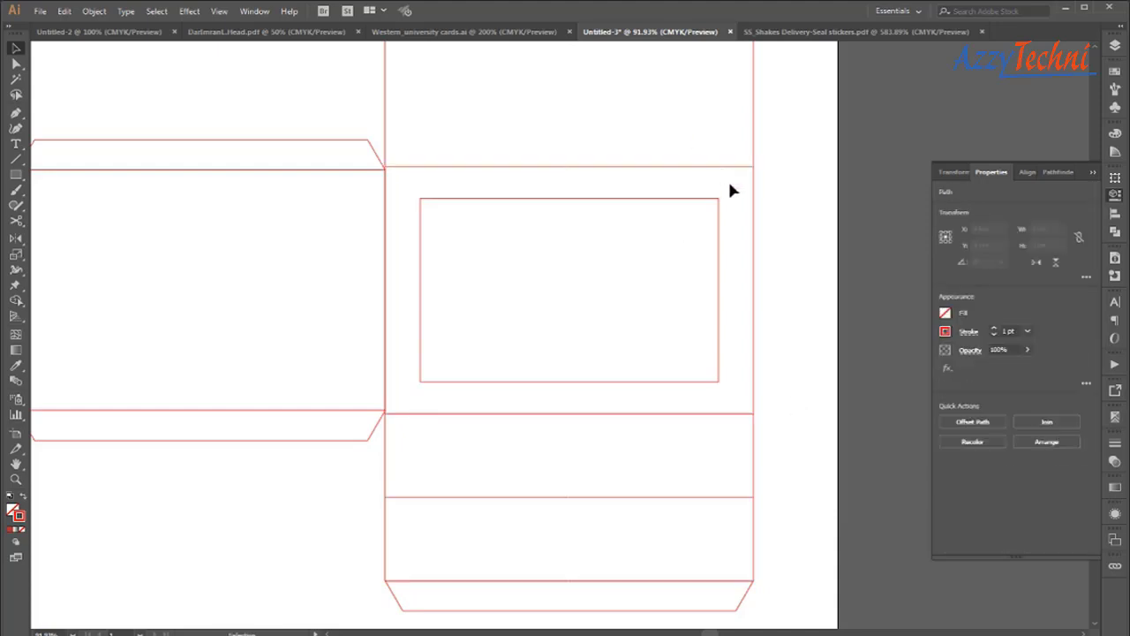
pyautogui.click(720, 309)
pyautogui.click(718, 413)
pyautogui.click(731, 486)
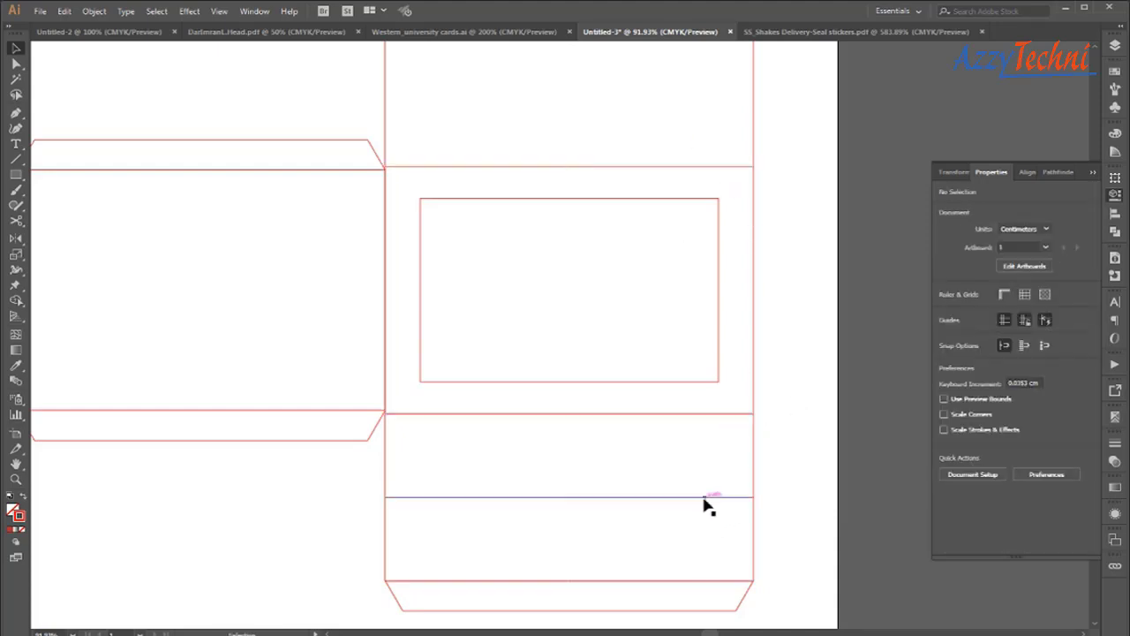
pyautogui.click(689, 592)
pyautogui.click(690, 584)
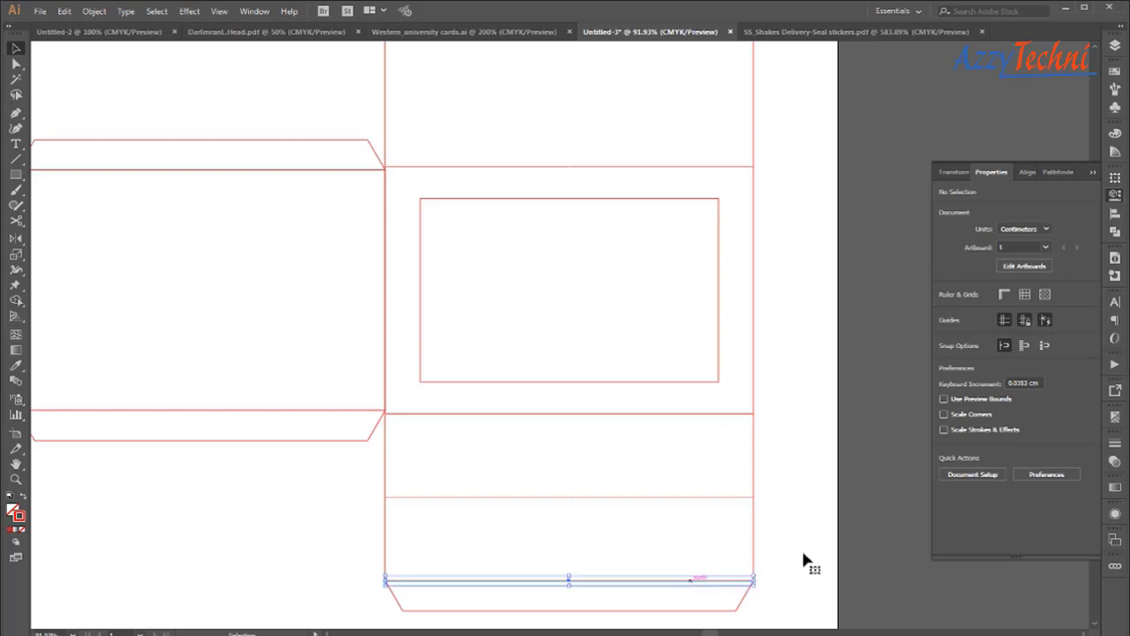
pyautogui.click(801, 547)
# - Try merging the left side panel's points, undo it, and pick its upper fold line
pyautogui.moveTo(463, 323); pyautogui.dragTo(541, 346)
pyautogui.press('a')
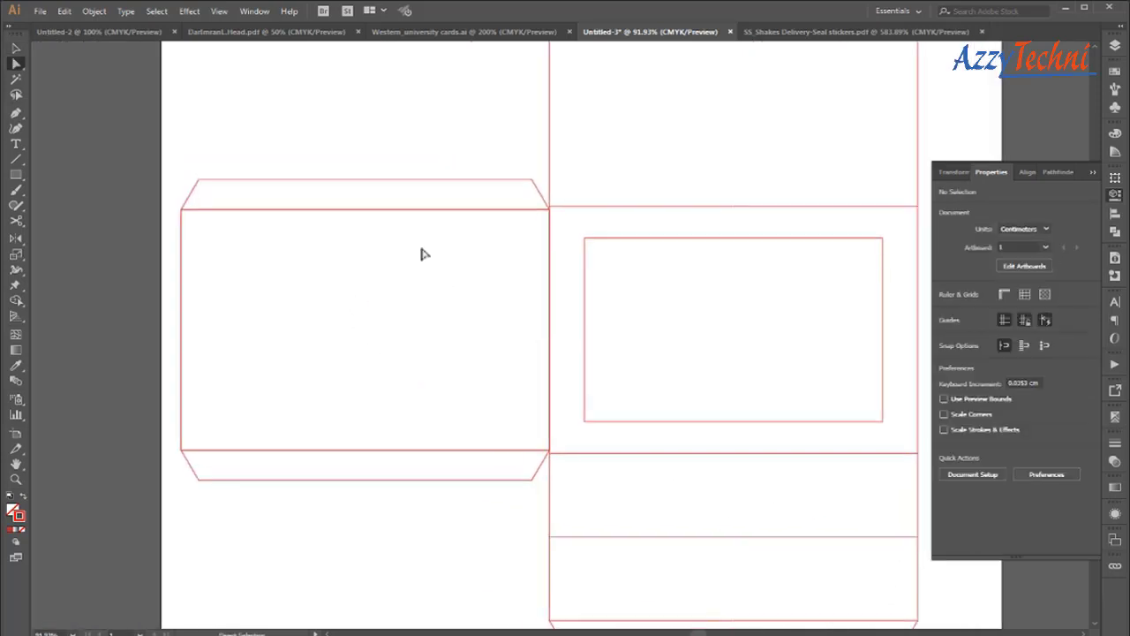
pyautogui.moveTo(491, 194)
pyautogui.mouseDown()
pyautogui.moveTo(512, 467)
pyautogui.moveTo(504, 450)
pyautogui.mouseUp()
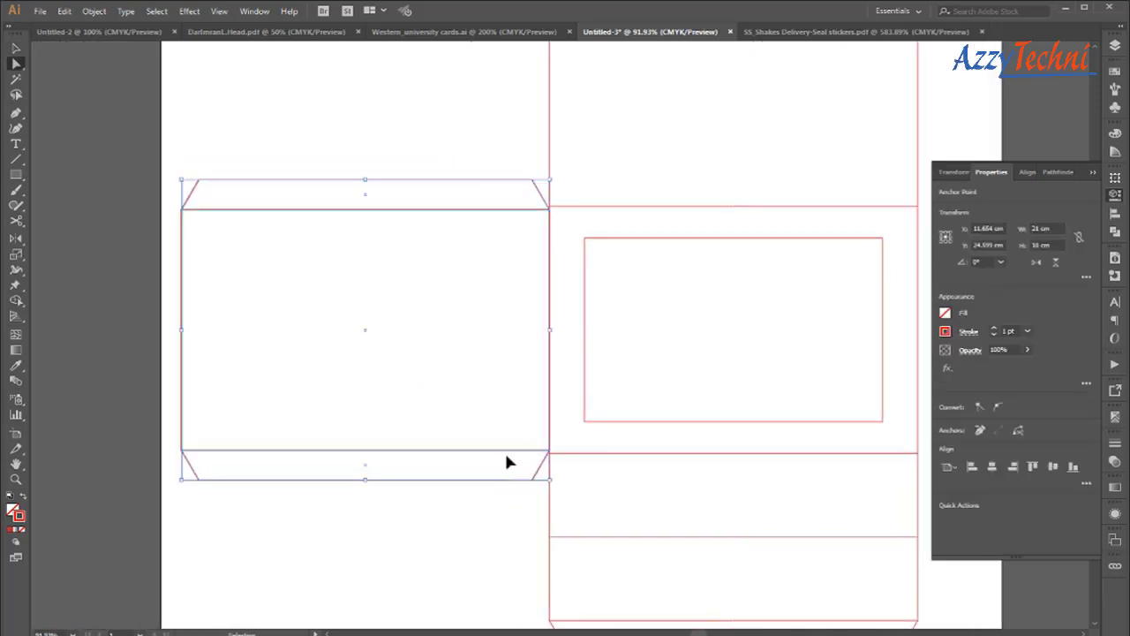
pyautogui.press('Delete')
pyautogui.click(478, 542)
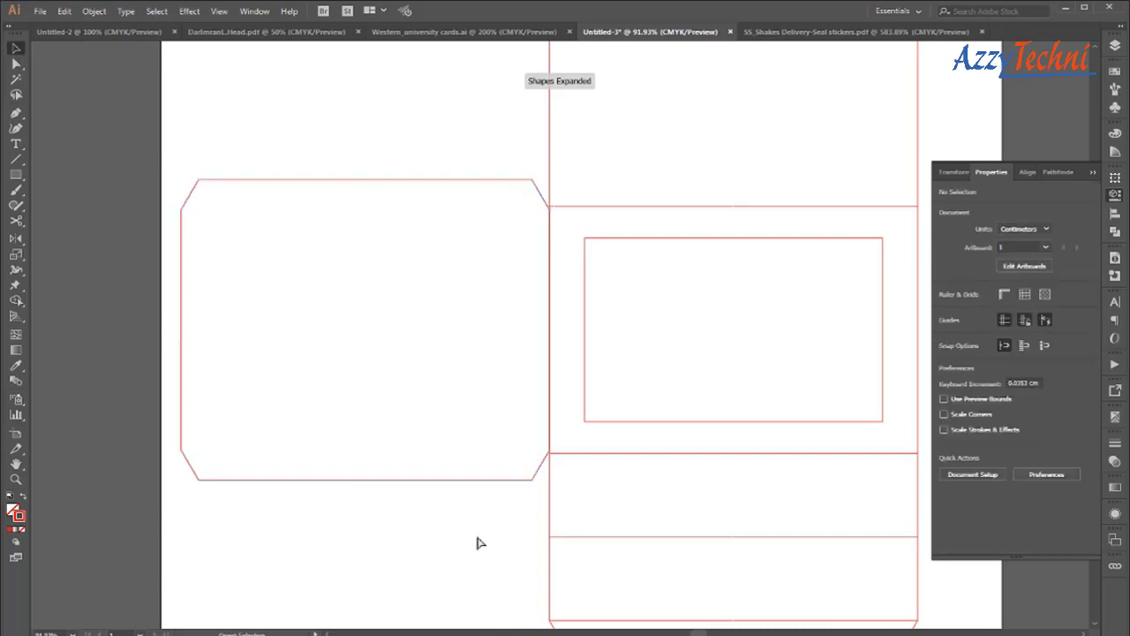
pyautogui.hotkey('ctrl', 'z')
pyautogui.click(475, 530)
pyautogui.click(482, 211)
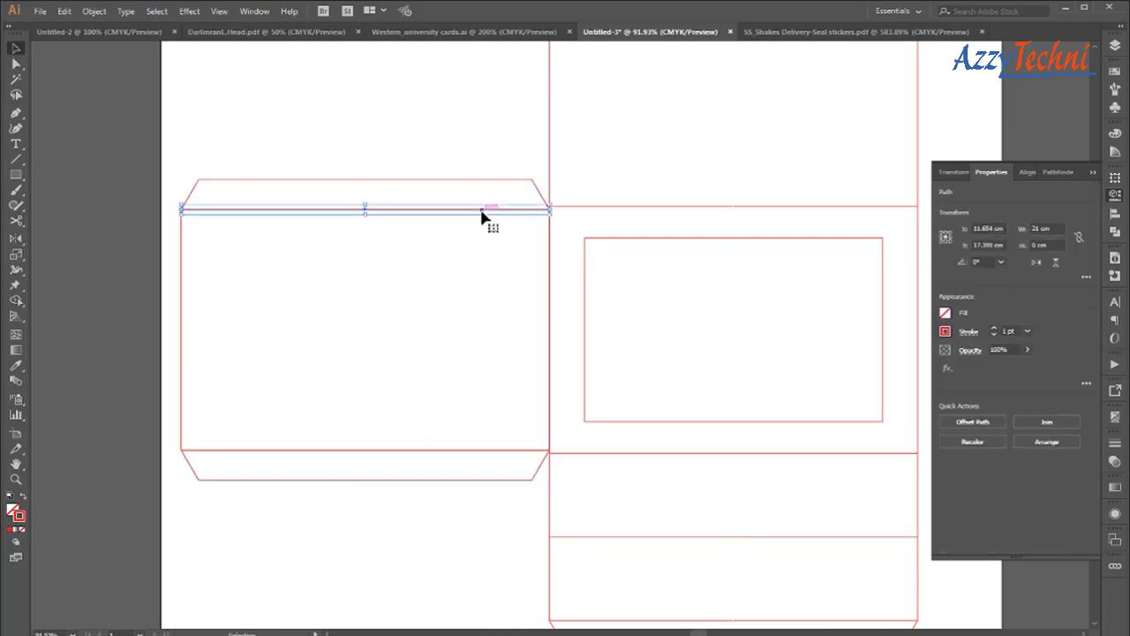
pyautogui.click(490, 253)
# - Select the interior fold lines of the left and front panels
pyautogui.click(492, 452)
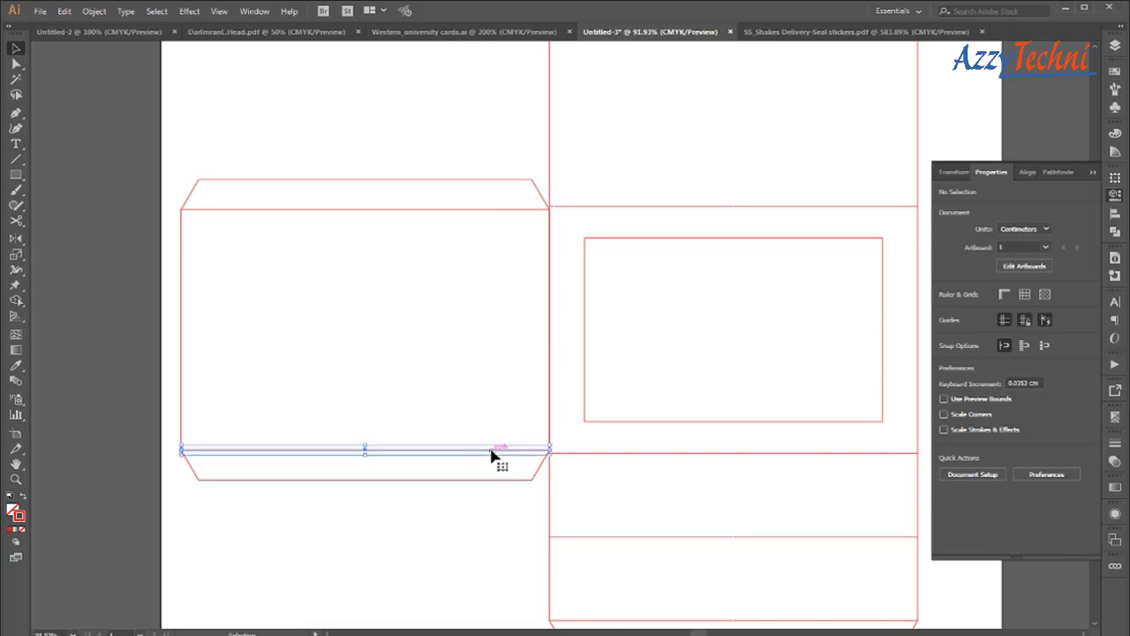
pyautogui.moveTo(511, 192); pyautogui.dragTo(520, 460)
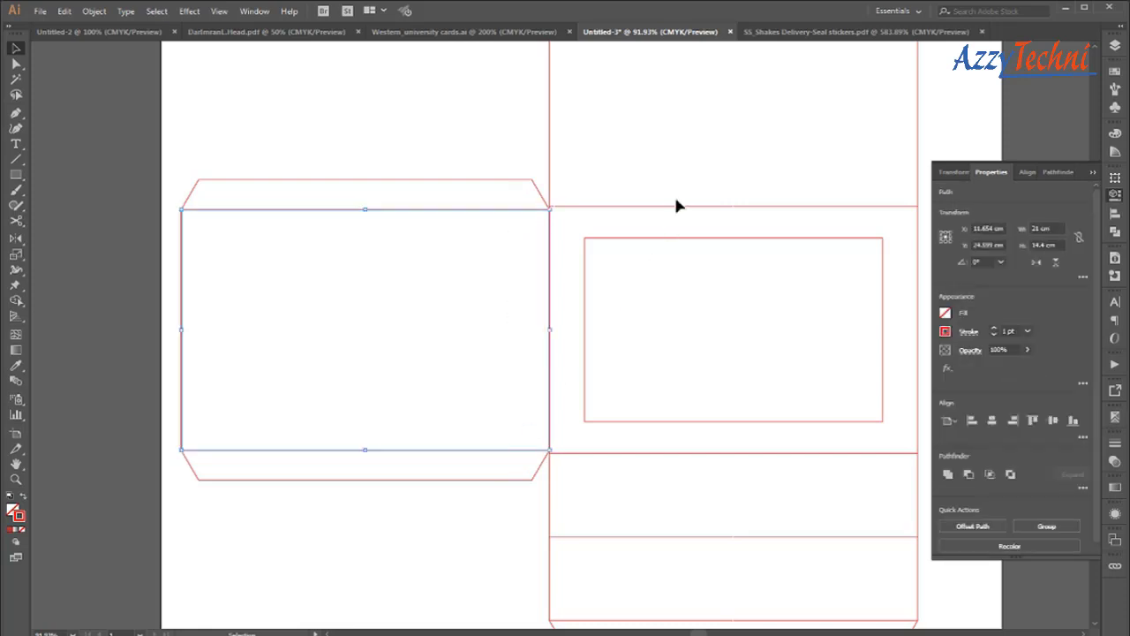
pyautogui.keyDown('shift'); pyautogui.click(671, 206); pyautogui.keyUp('shift')
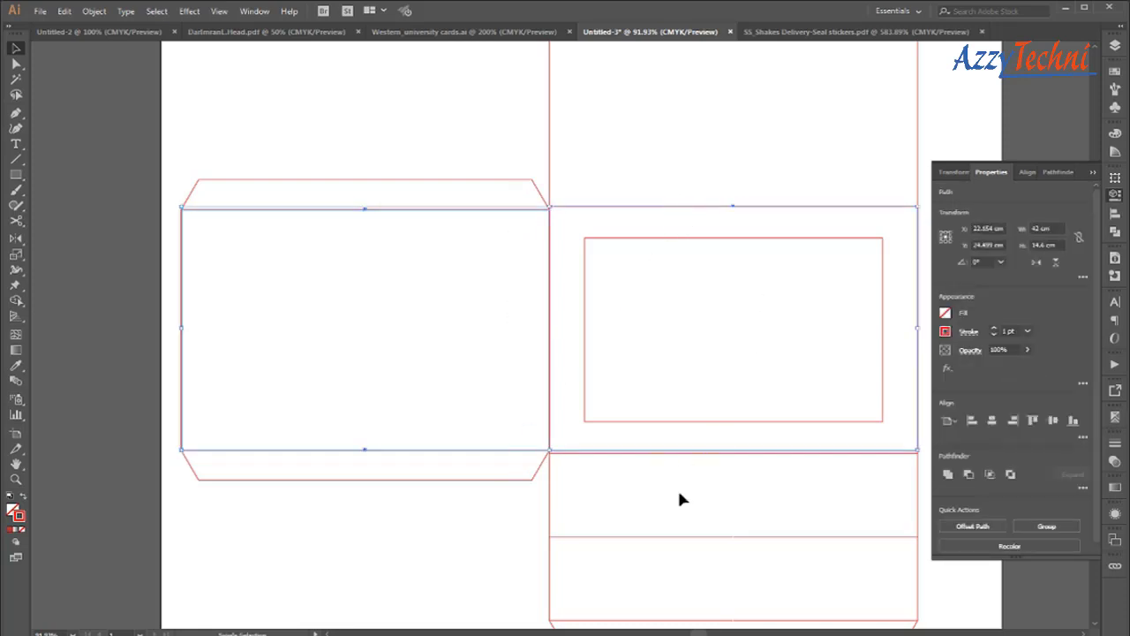
pyautogui.moveTo(672, 452); pyautogui.dragTo(673, 537)
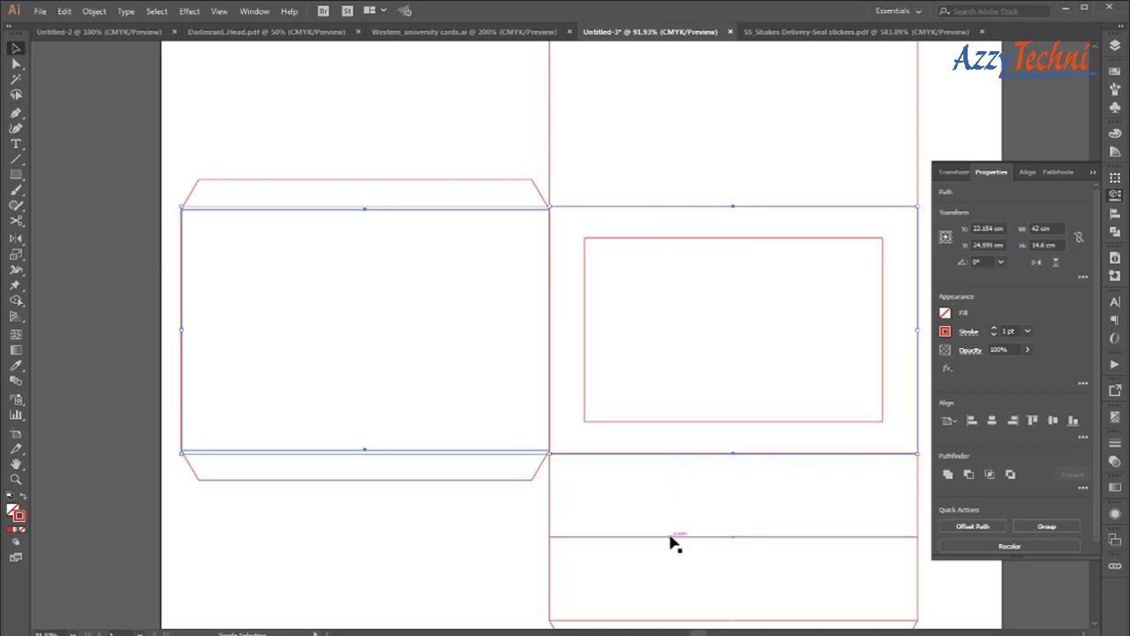
pyautogui.scroll(-3, 728, 528)
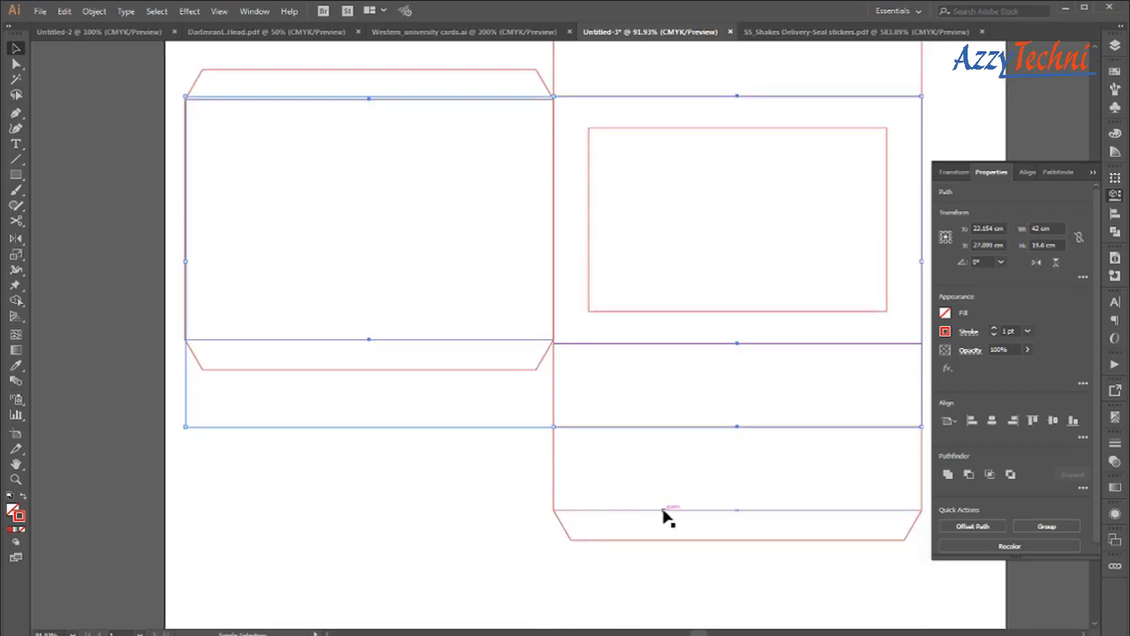
pyautogui.moveTo(667, 518); pyautogui.dragTo(669, 510)
pyautogui.scroll(1, 795, 401)
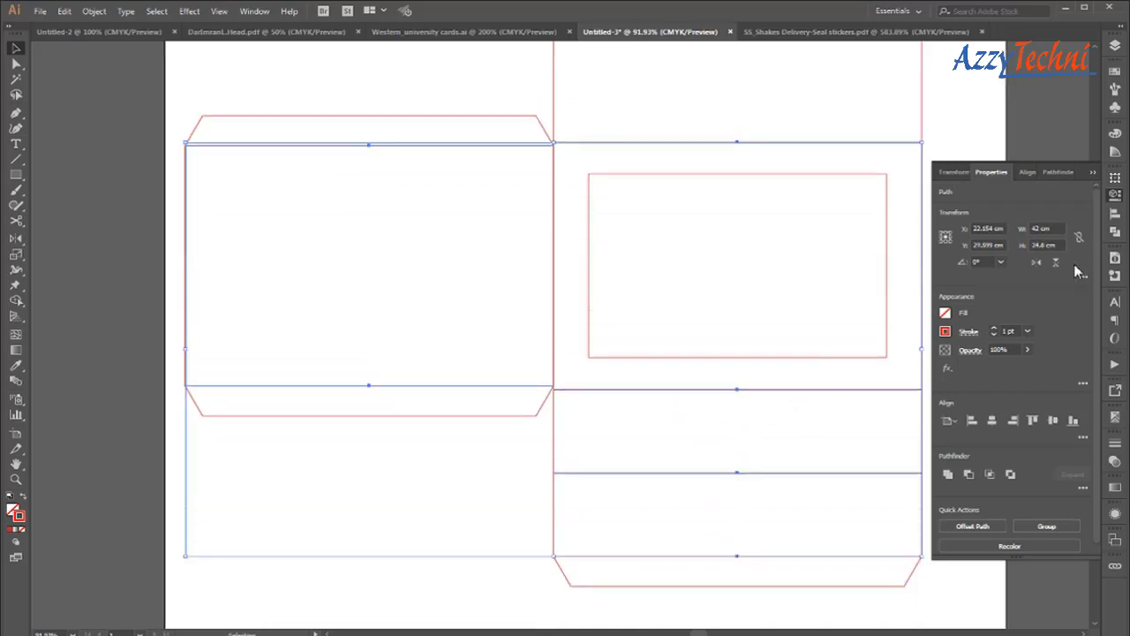
# - Give the selected fold lines a green stroke from the Swatches panel
pyautogui.click(1114, 89)
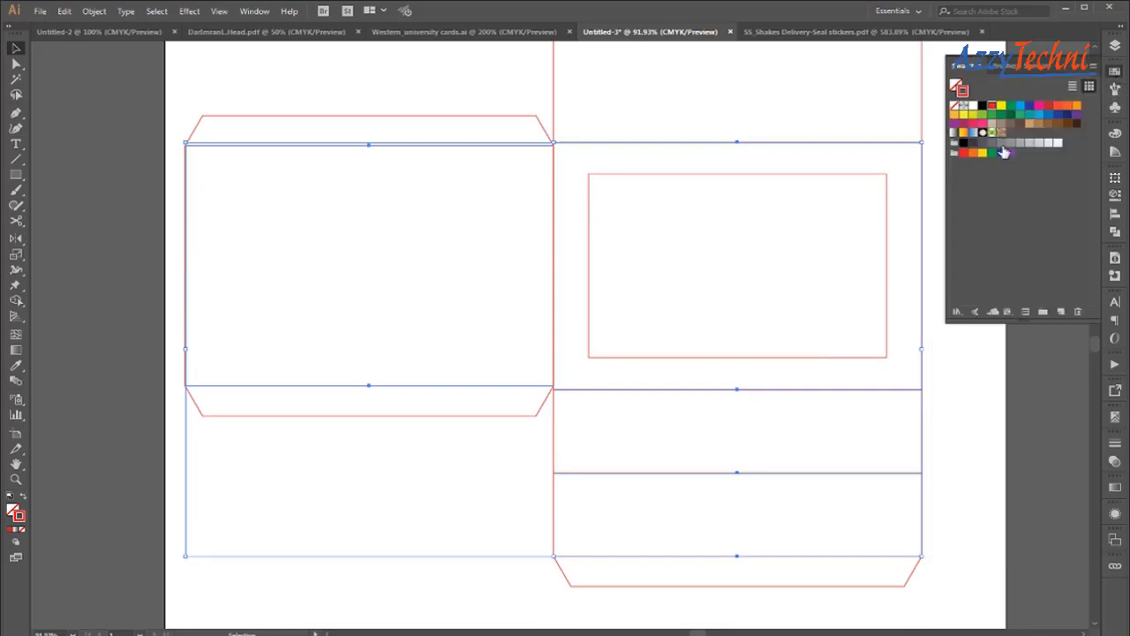
pyautogui.click(1010, 113)
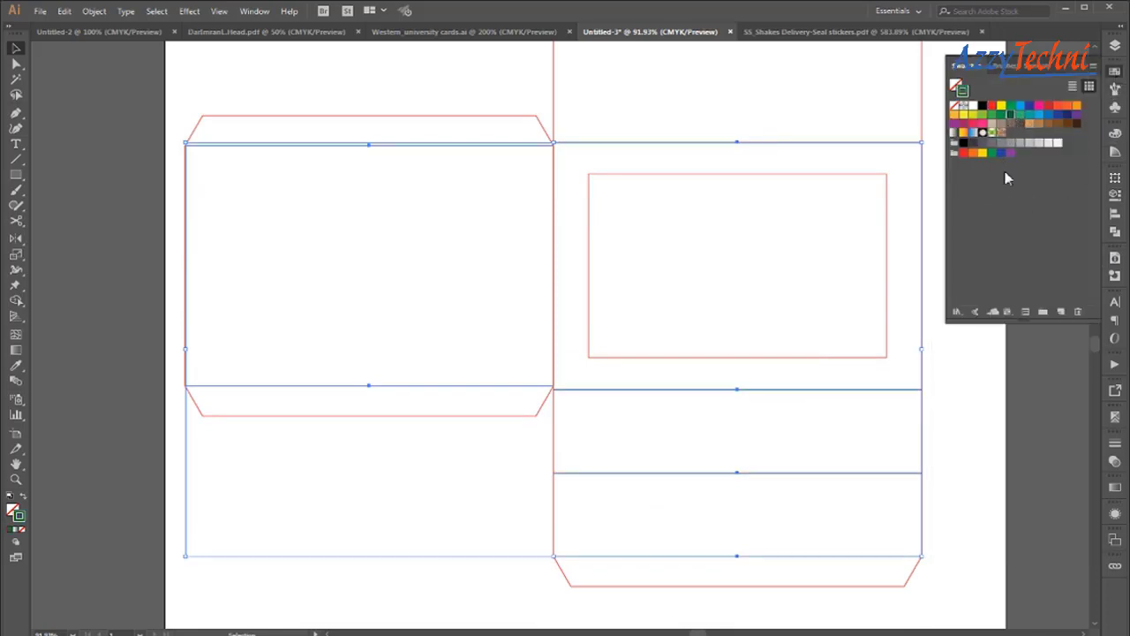
pyautogui.click(996, 436)
pyautogui.moveTo(995, 437)
pyautogui.mouseDown()
pyautogui.moveTo(956, 447)
pyautogui.moveTo(881, 421)
pyautogui.moveTo(868, 517)
pyautogui.moveTo(889, 304)
pyautogui.mouseUp()
# - Create trim marks around all the dieline paths
pyautogui.hotkey('ctrl', '0')
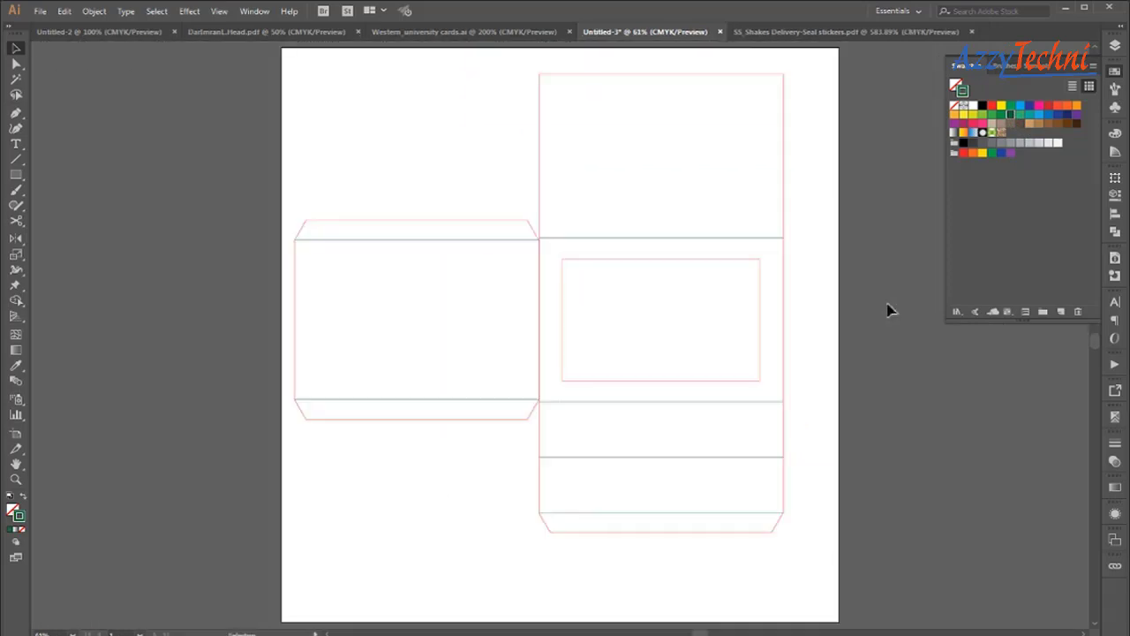
pyautogui.moveTo(297, 71); pyautogui.dragTo(810, 556)
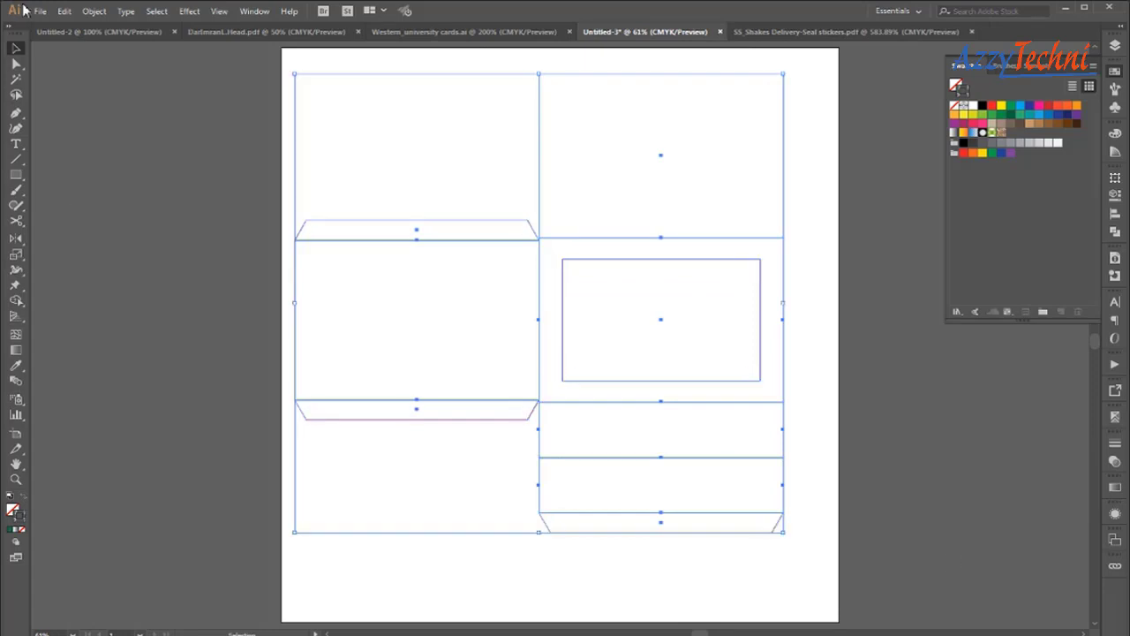
pyautogui.click(94, 11)
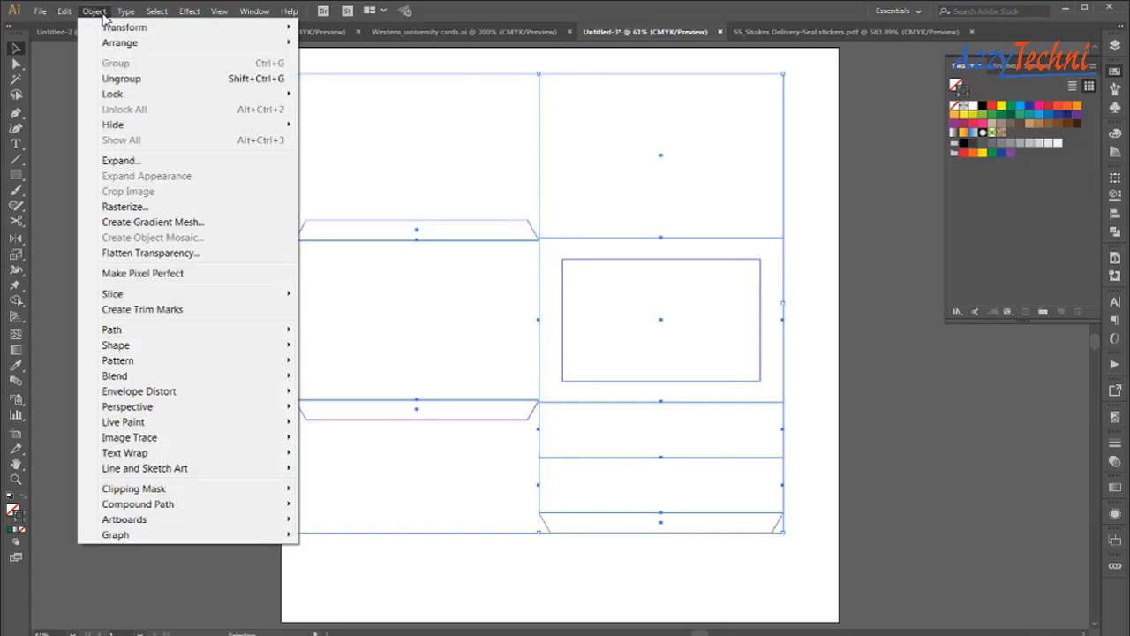
pyautogui.click(172, 309)
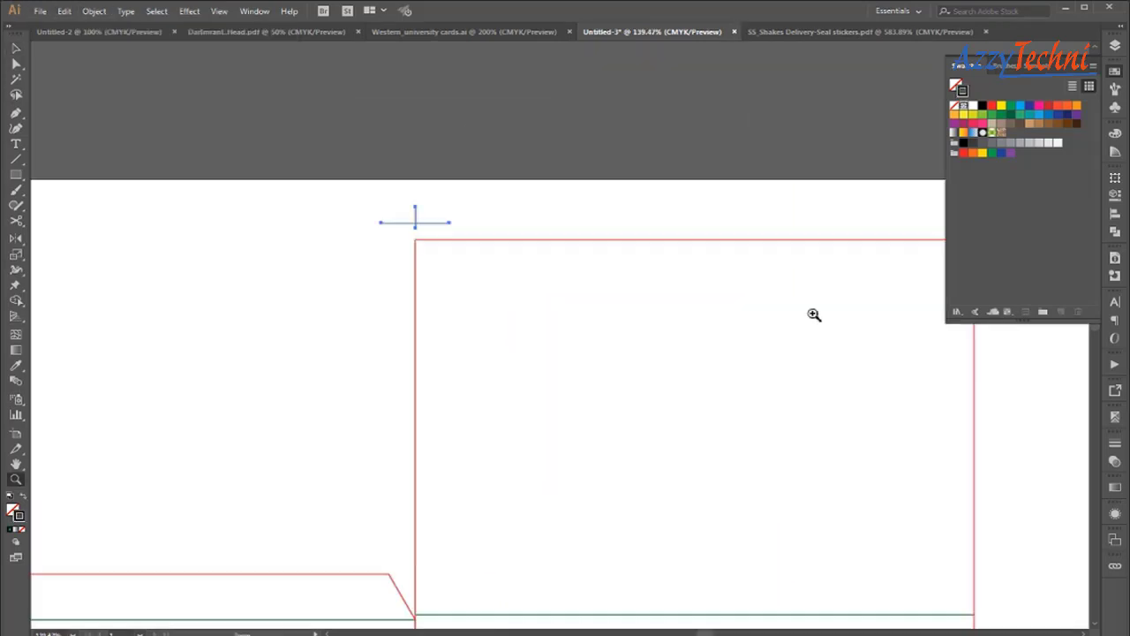
# - Fit the artboard around the artwork and zoom in on the side flap
pyautogui.moveTo(336, 93); pyautogui.dragTo(812, 315)
pyautogui.hotkey('shift', 'o')
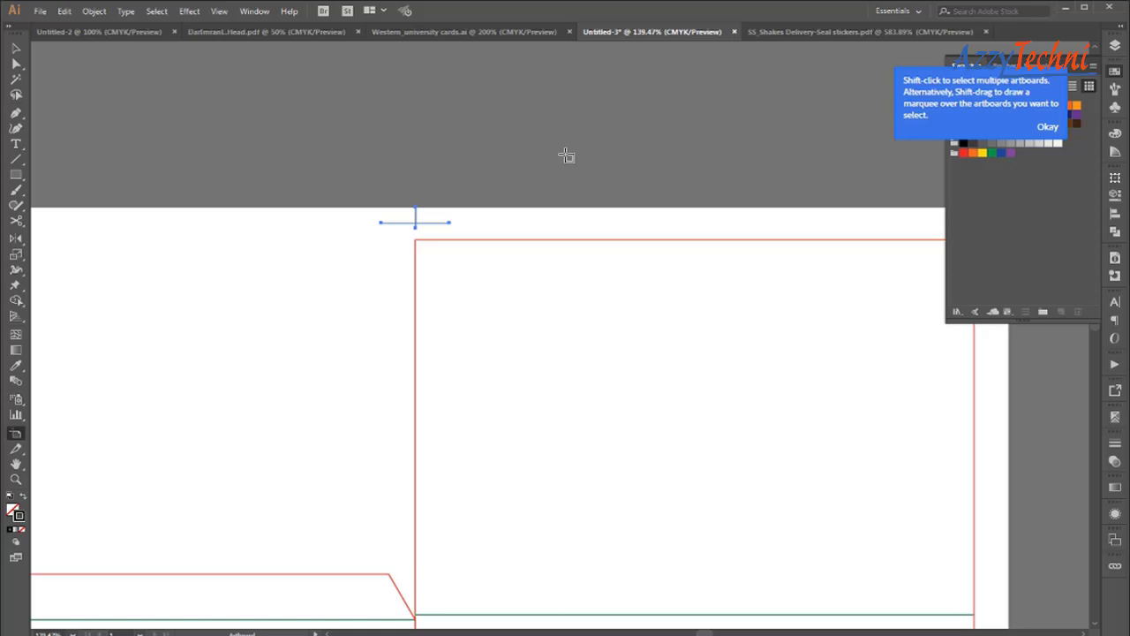
pyautogui.hotkey('ctrl', '0')
pyautogui.press('Escape')
pyautogui.press('z')
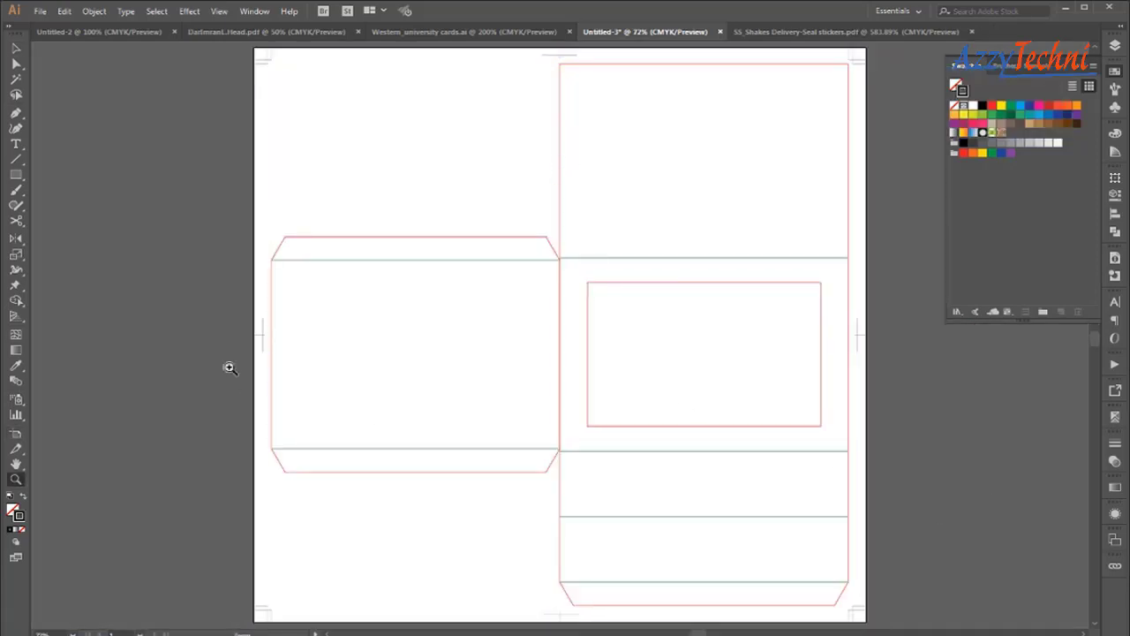
pyautogui.click(978, 541)
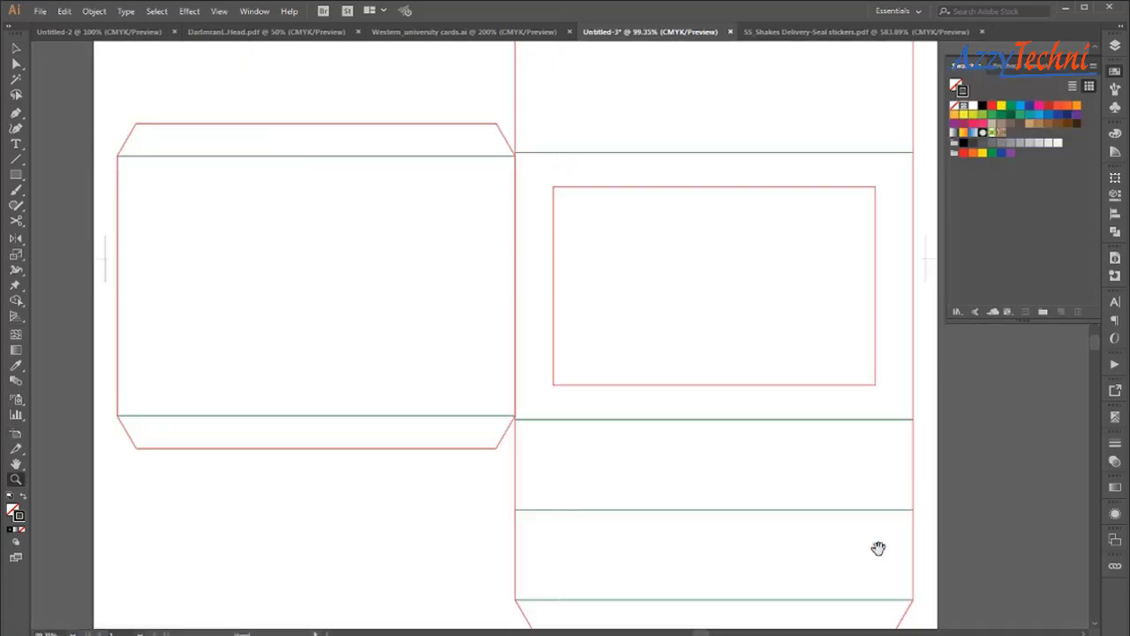
# - Draw a small square below the side flap, filled with the red cut colour
pyautogui.press('m')
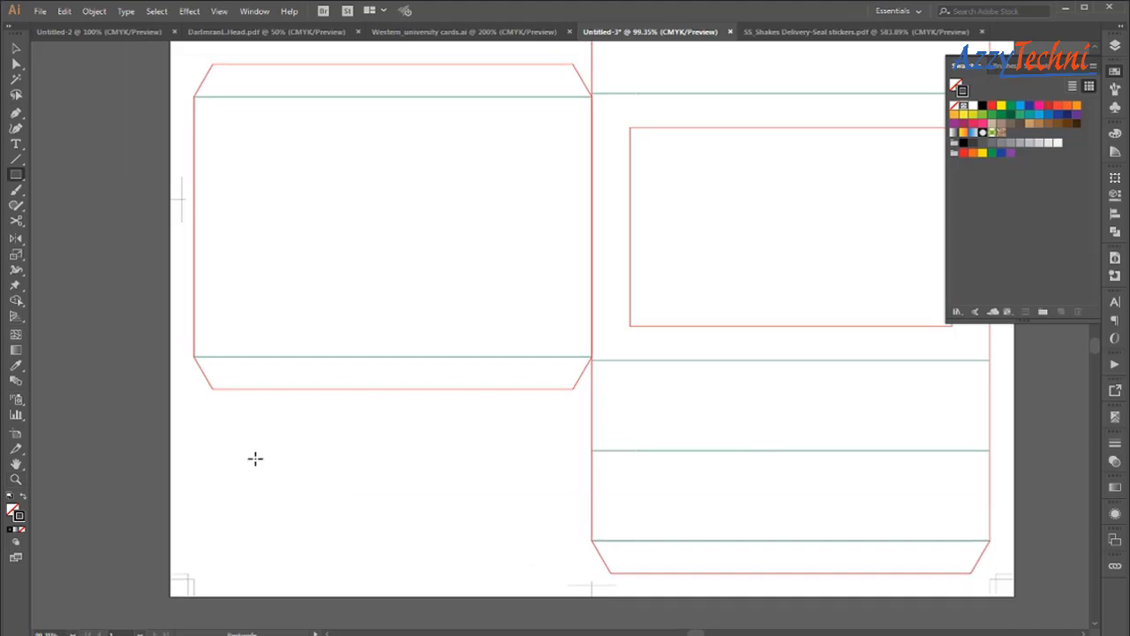
pyautogui.moveTo(237, 443); pyautogui.dragTo(268, 471)
pyautogui.hotkey('shift', 'x')
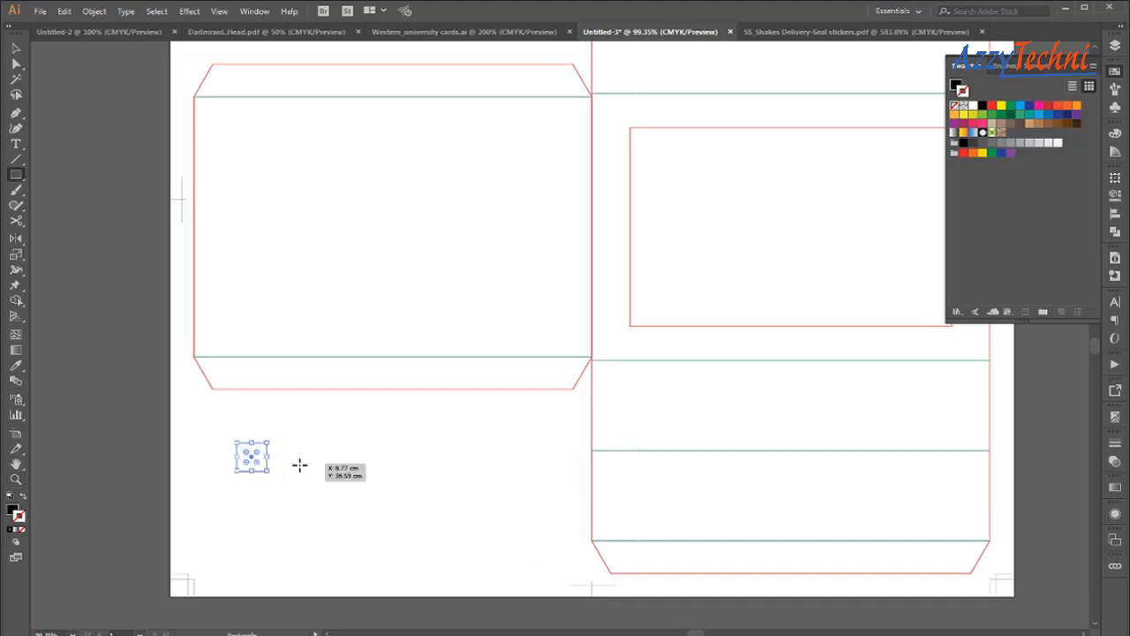
pyautogui.press('i')
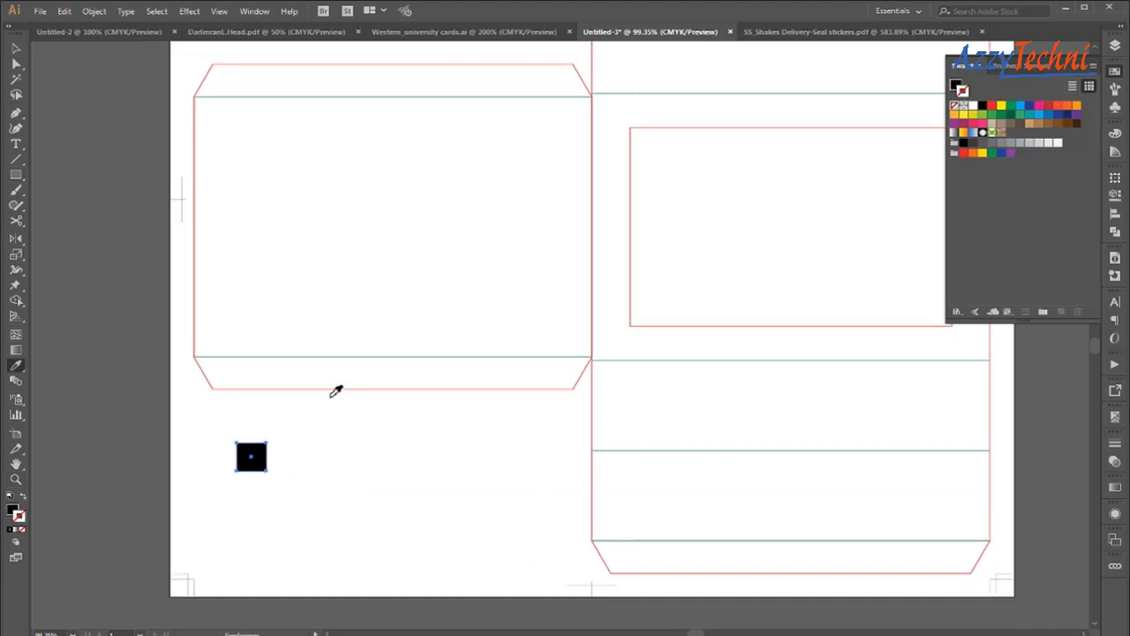
pyautogui.click(340, 389)
pyautogui.hotkey('shift', 'x')
pyautogui.press('v')
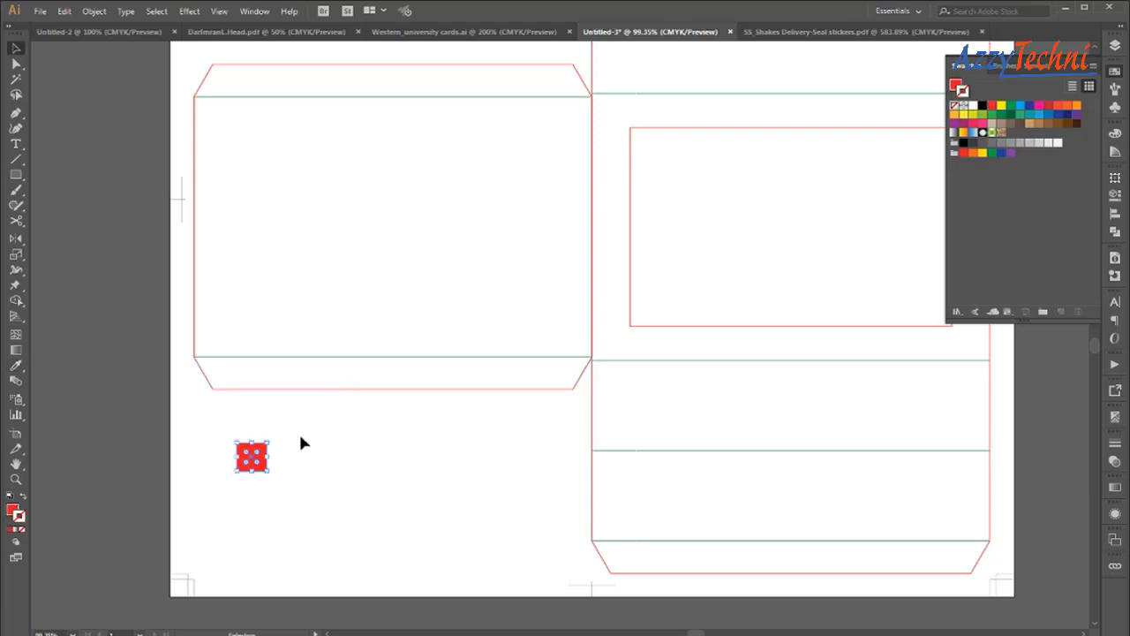
# - Place a copy directly below and fill it with the green fold colour
pyautogui.moveTo(259, 461); pyautogui.dragTo(262, 497)
pyautogui.hotkey('ctrl', 'z')
pyautogui.moveTo(261, 458); pyautogui.dragTo(261, 497)
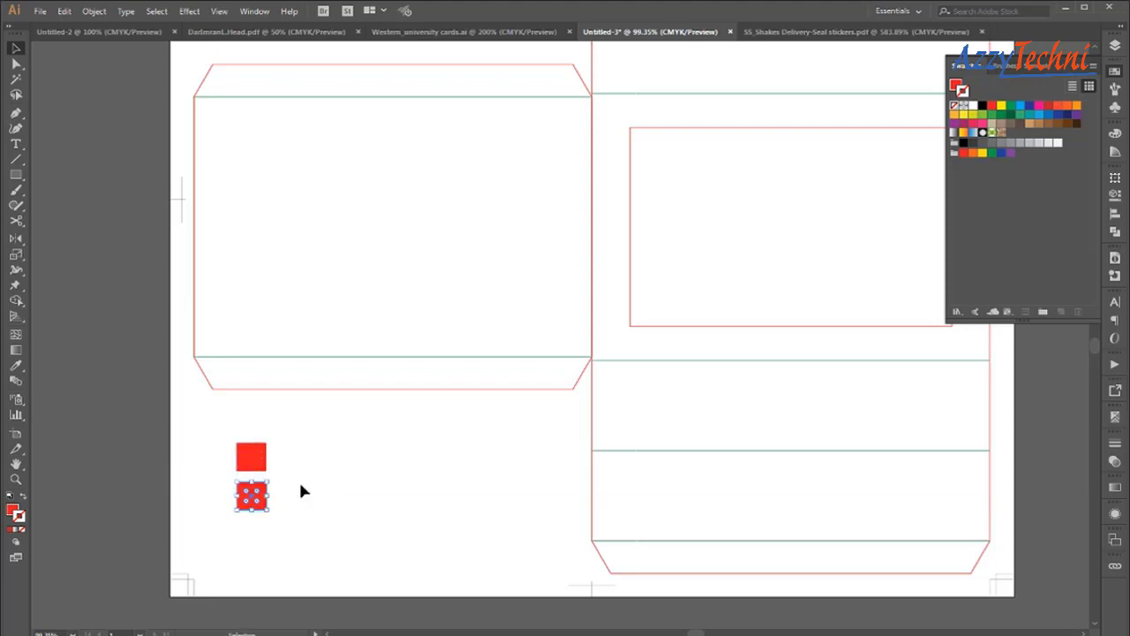
pyautogui.press('i')
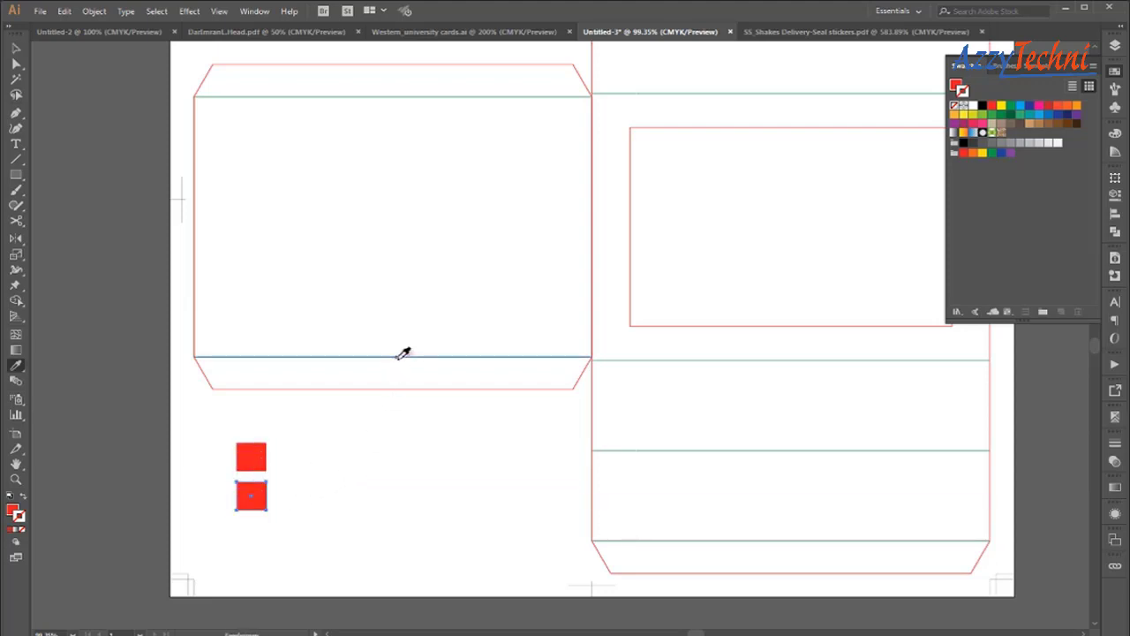
pyautogui.click(398, 356)
pyautogui.press('v')
pyautogui.click(409, 479)
pyautogui.press('z')
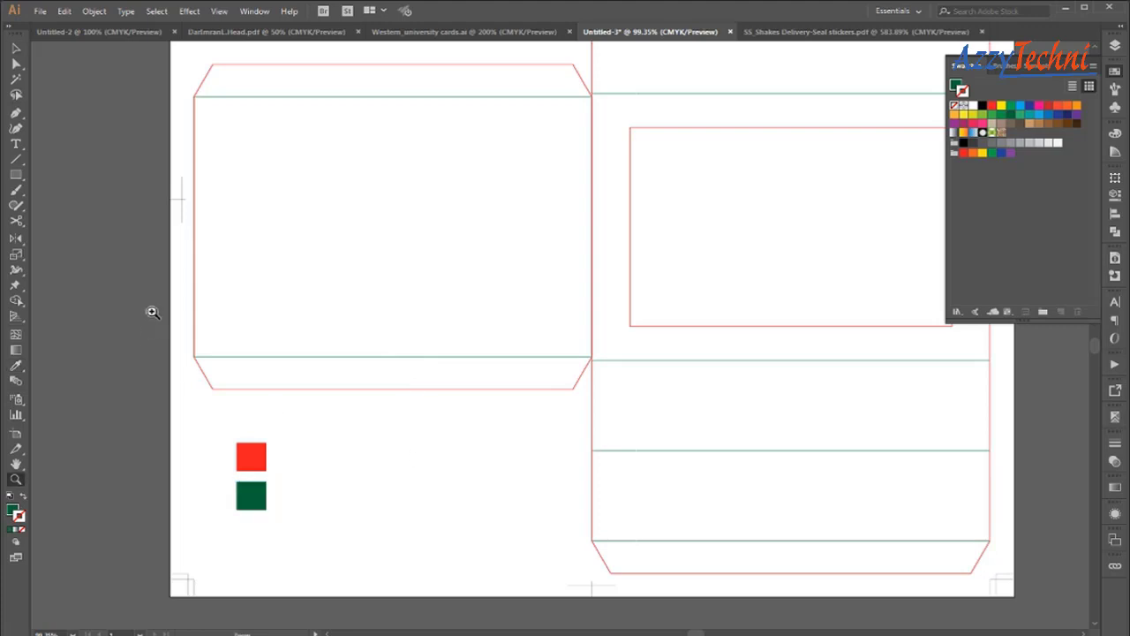
pyautogui.moveTo(151, 312); pyautogui.dragTo(587, 565)
pyautogui.moveTo(530, 504); pyautogui.dragTo(453, 554)
# - Add a large 'cut' label beside the red square
pyautogui.press('t')
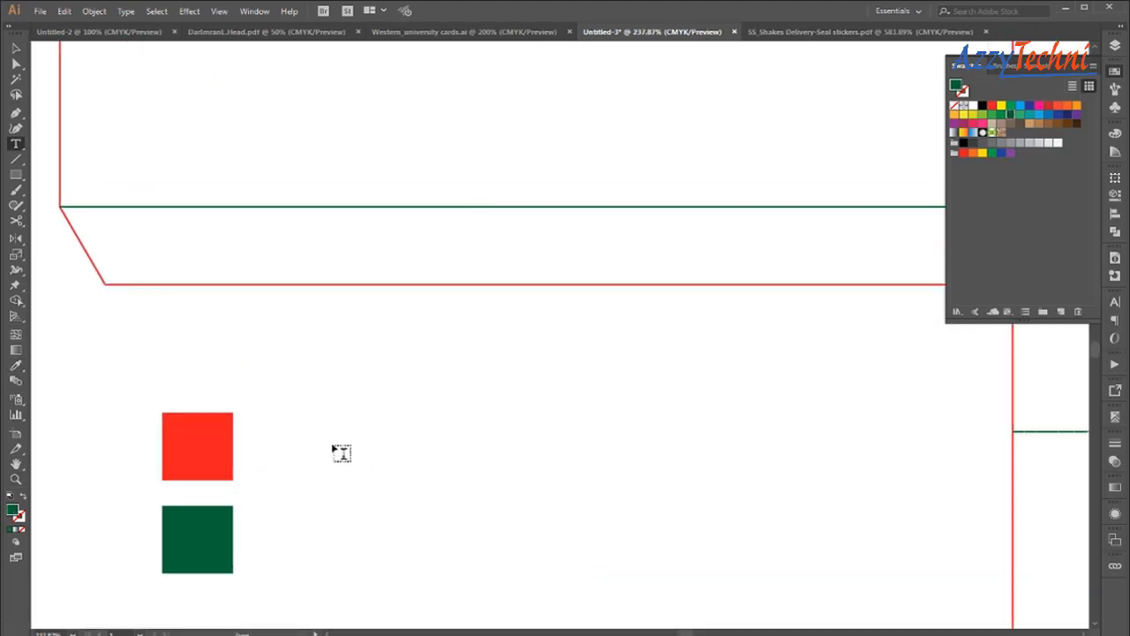
pyautogui.click(268, 440)
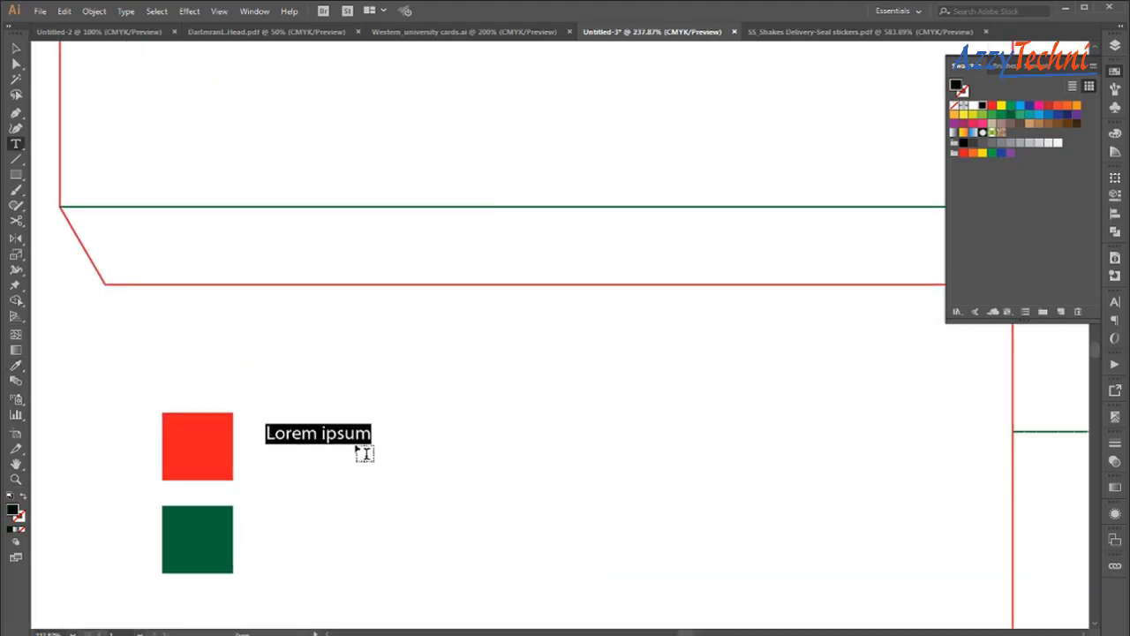
pyautogui.write('cut')
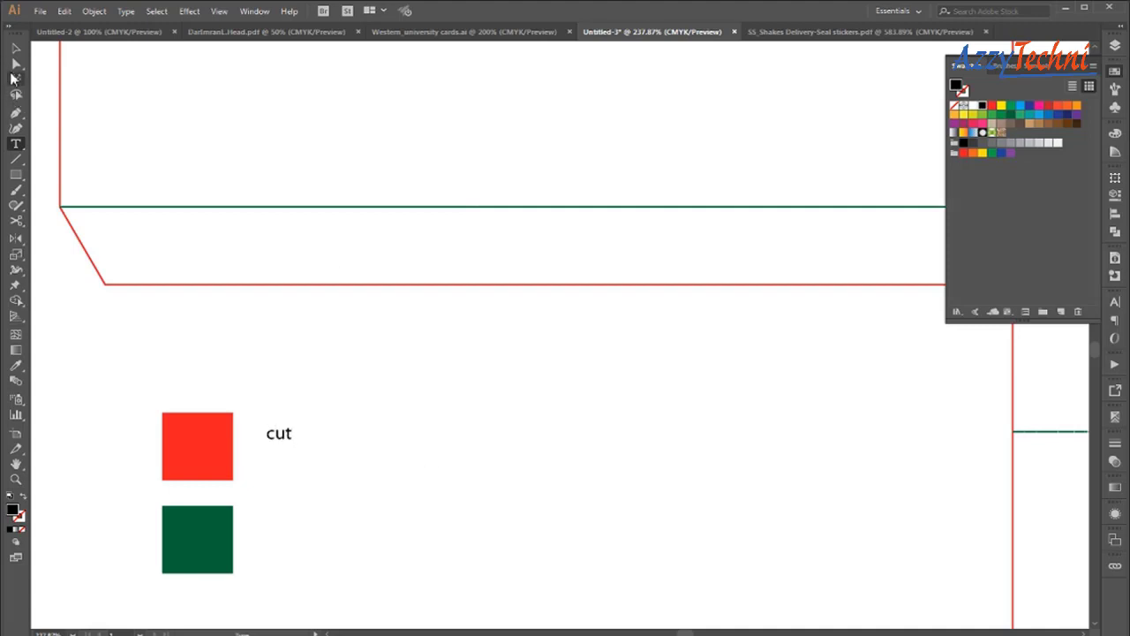
pyautogui.click(15, 48)
pyautogui.moveTo(294, 443)
pyautogui.mouseDown()
pyautogui.moveTo(368, 487)
pyautogui.moveTo(326, 565)
pyautogui.mouseUp()
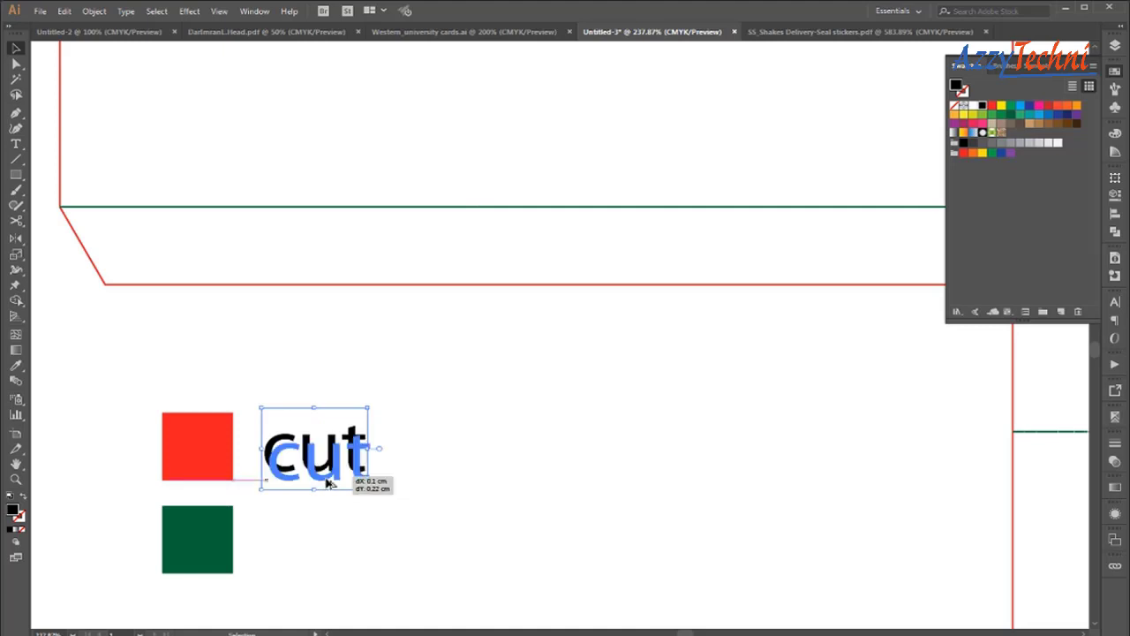
# - Retype the copied label as 'fold' and align it with the green square
pyautogui.doubleClick(323, 542)
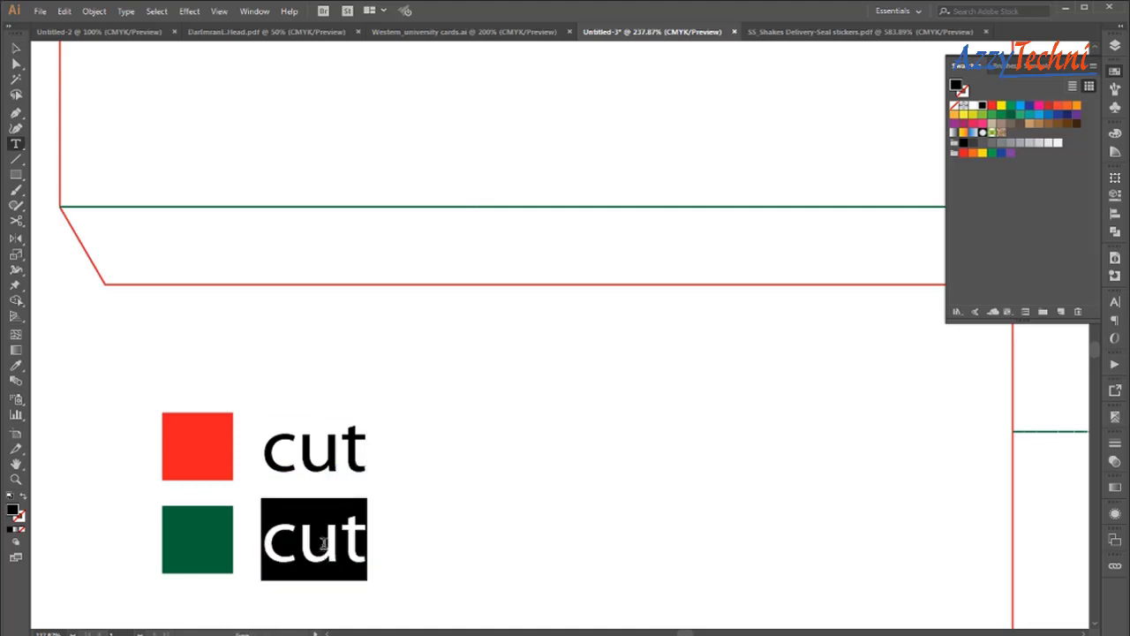
pyautogui.write('fold')
pyautogui.press('Escape')
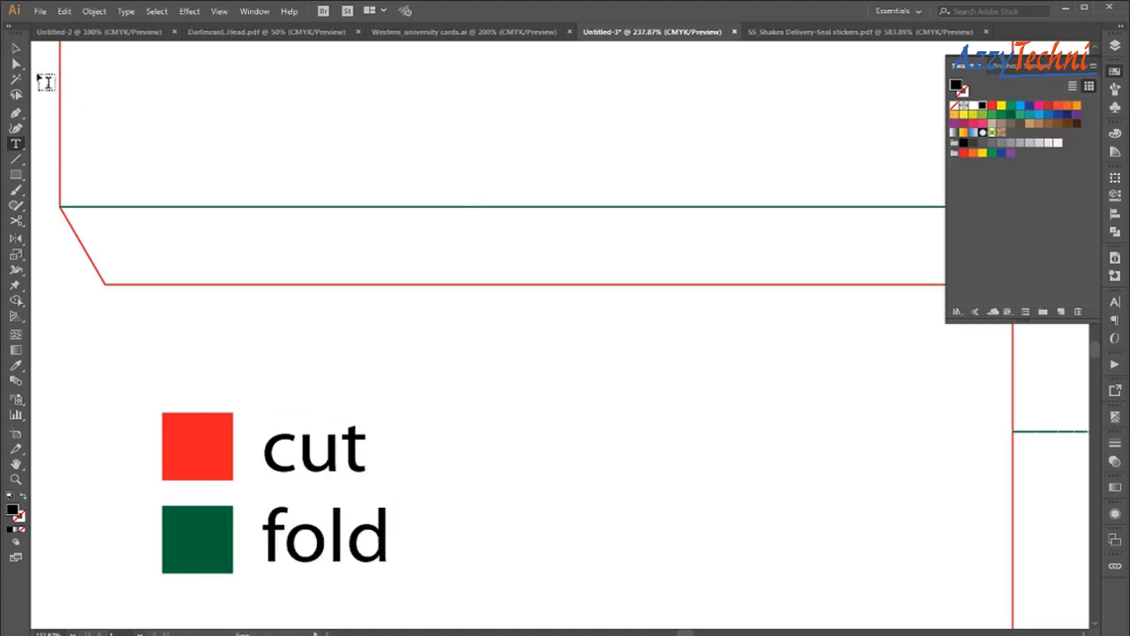
pyautogui.click(17, 49)
pyautogui.moveTo(580, 459); pyautogui.dragTo(600, 345)
pyautogui.moveTo(577, 492); pyautogui.dragTo(210, 420)
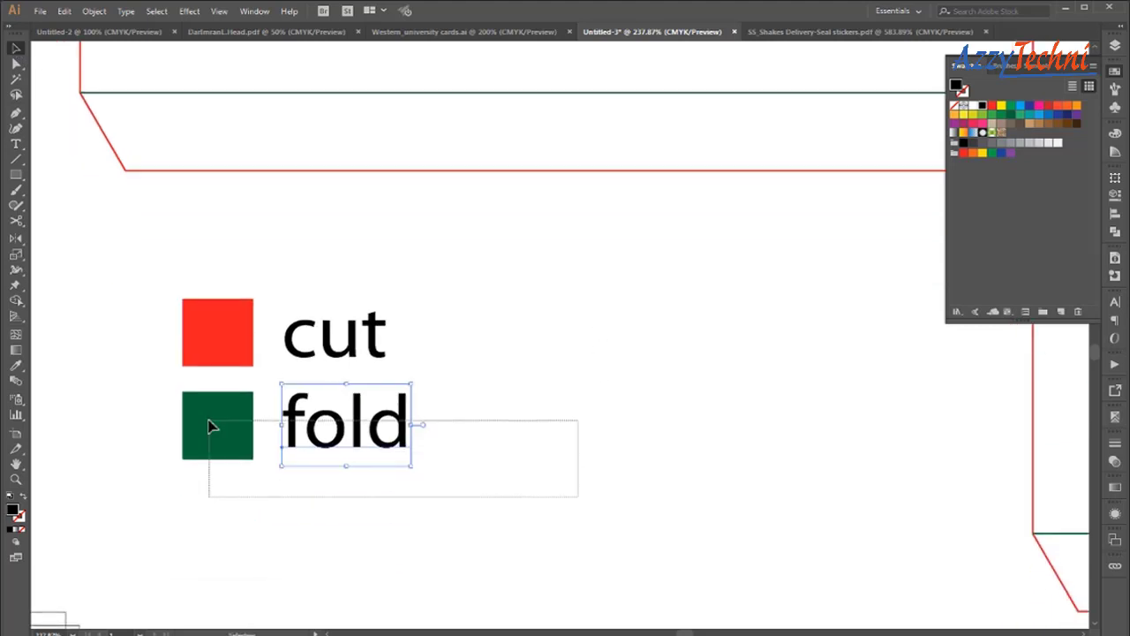
pyautogui.moveTo(353, 415); pyautogui.dragTo(353, 451)
pyautogui.click(521, 417)
# - Recolour the vertical edge between side flap and front panel with the green fold stroke
pyautogui.hotkey('ctrl', '0')
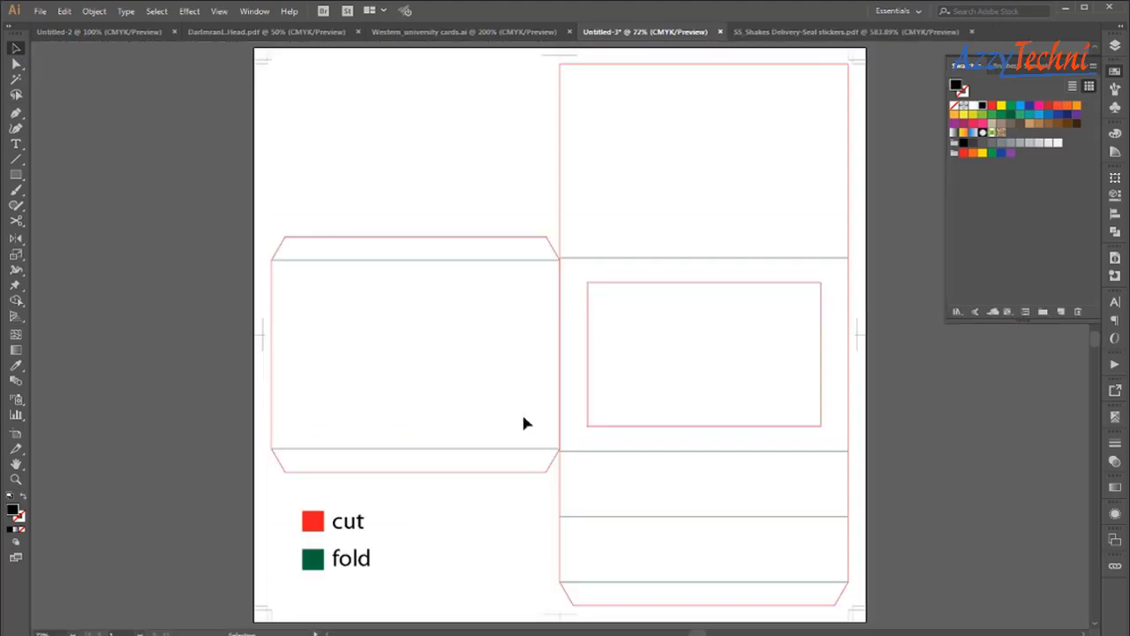
pyautogui.scroll(1, 856, 512)
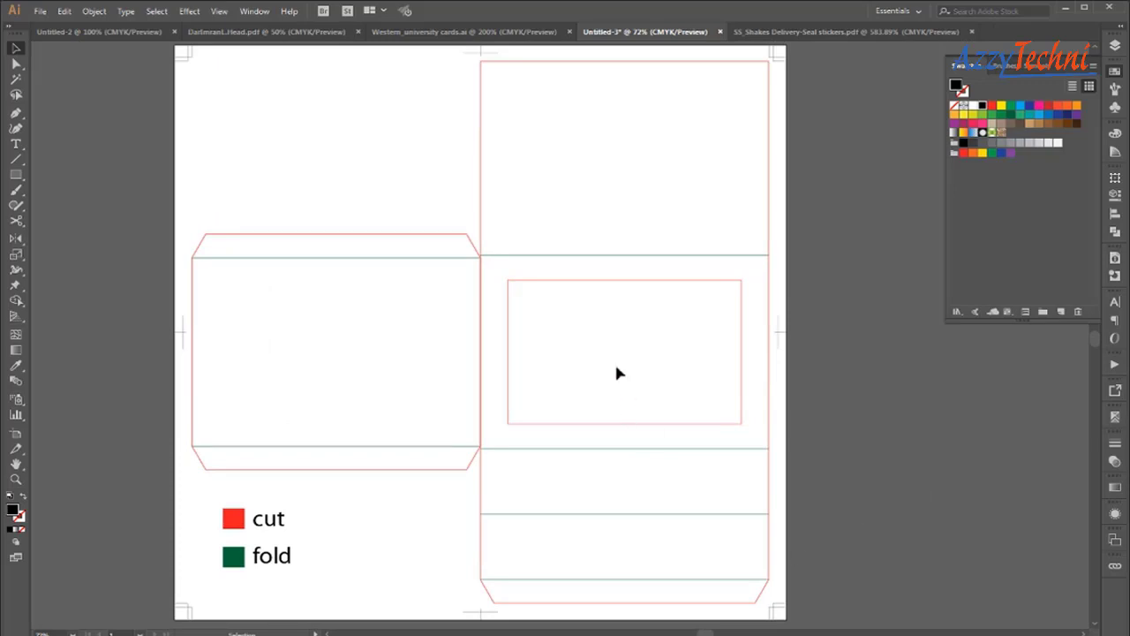
pyautogui.press('a')
pyautogui.click(481, 295)
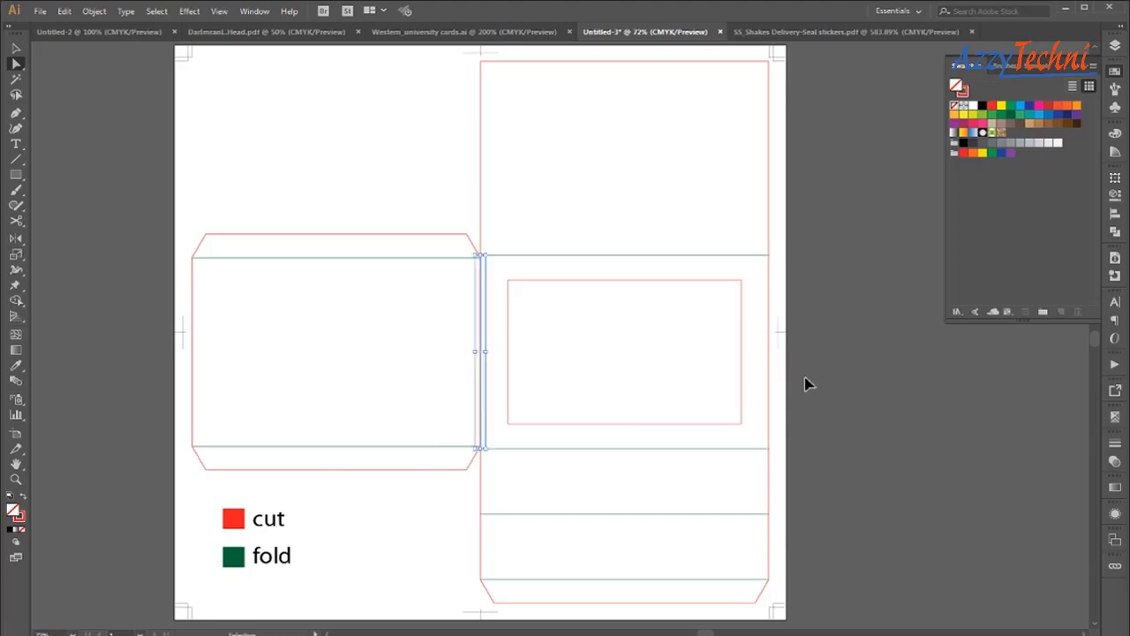
pyautogui.press('Delete')
pyautogui.press('v')
pyautogui.hotkey('ctrl', 'z')
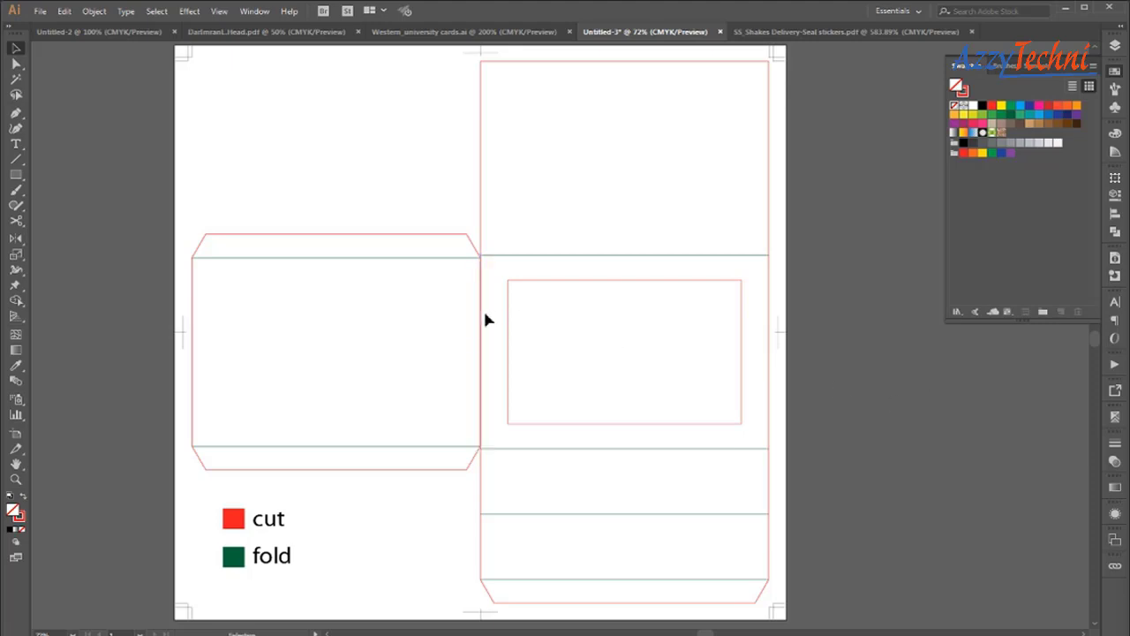
pyautogui.click(481, 314)
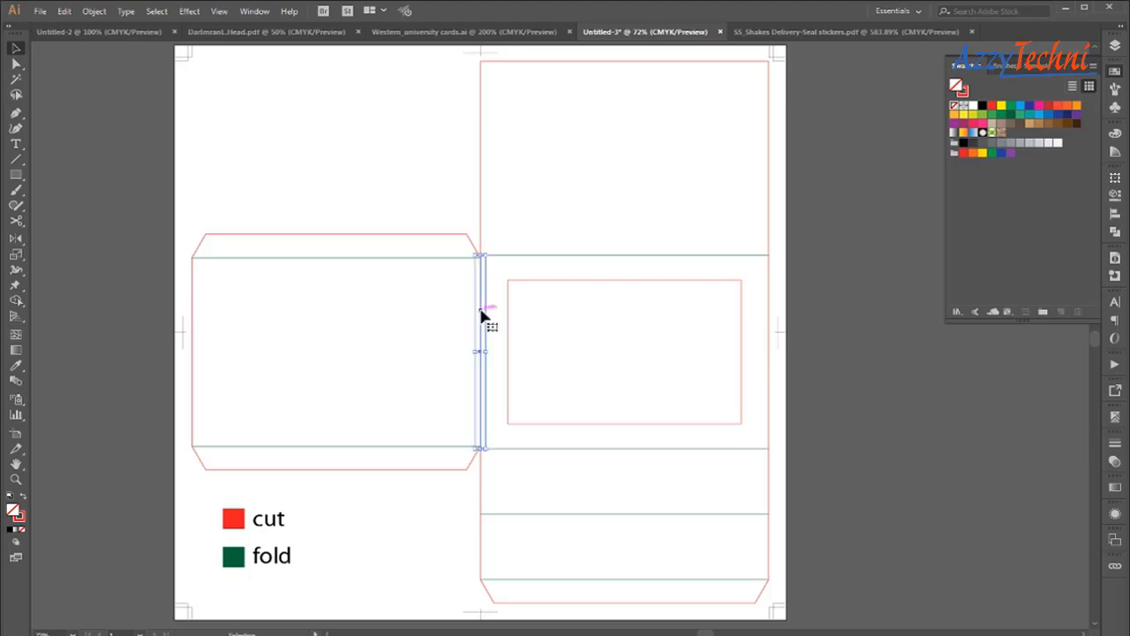
pyautogui.press('i')
pyautogui.click(585, 256)
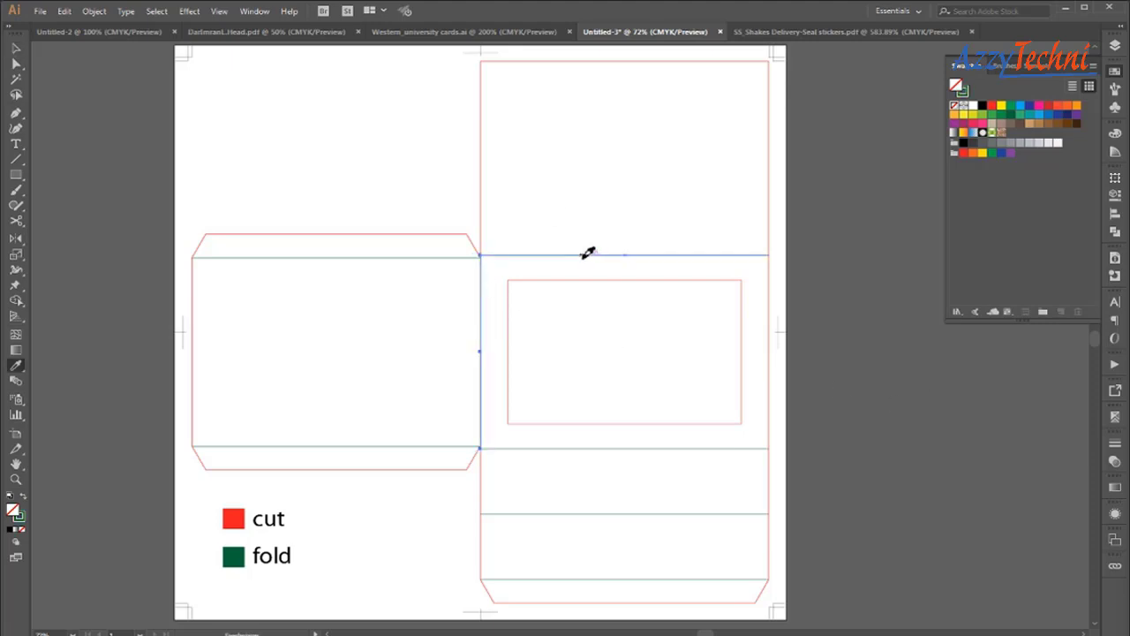
pyautogui.press('v')
pyautogui.click(918, 368)
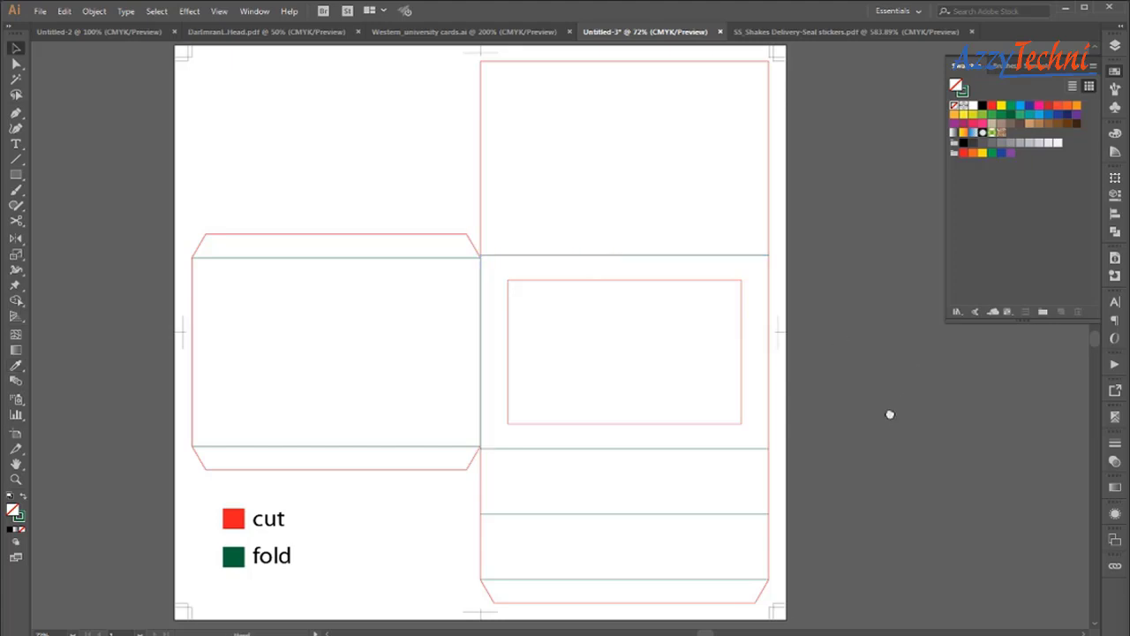